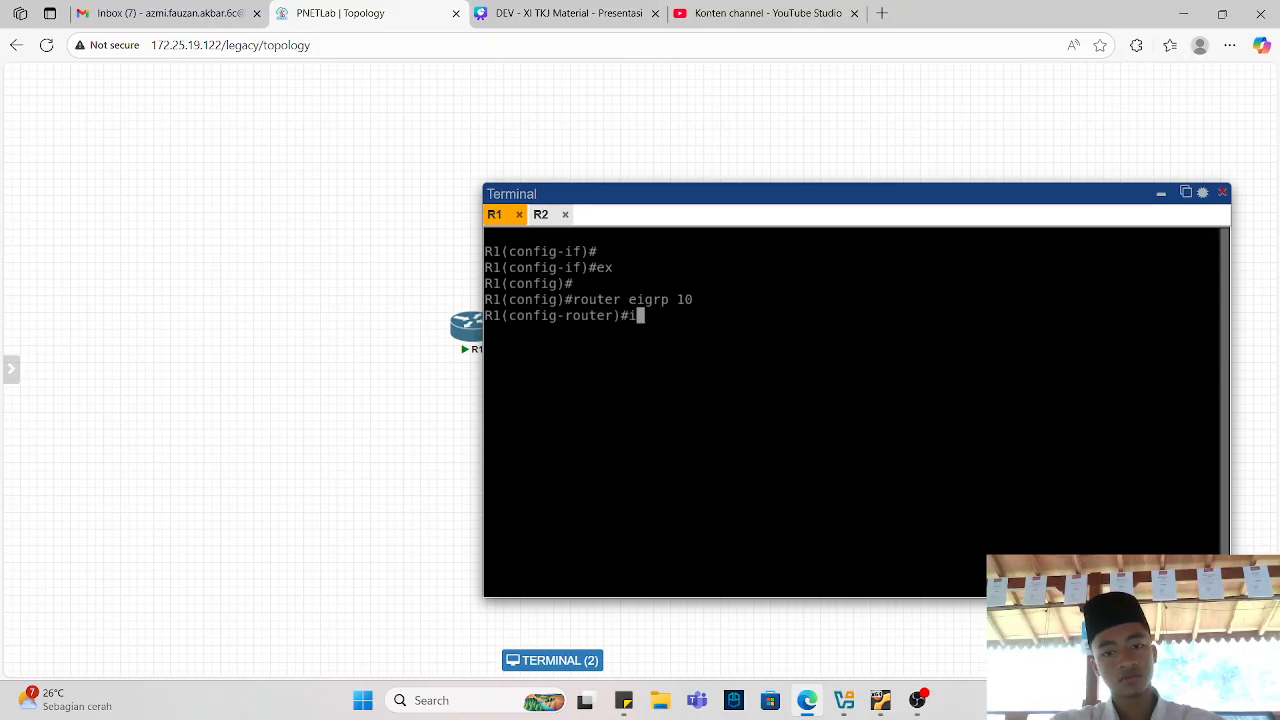
On R1 under EIGRP 10, compose the static neighbor command for 10.10.10.2 on interface e0/0, checking the lab slide syntax.
text(neighbor 10.10.10.2)
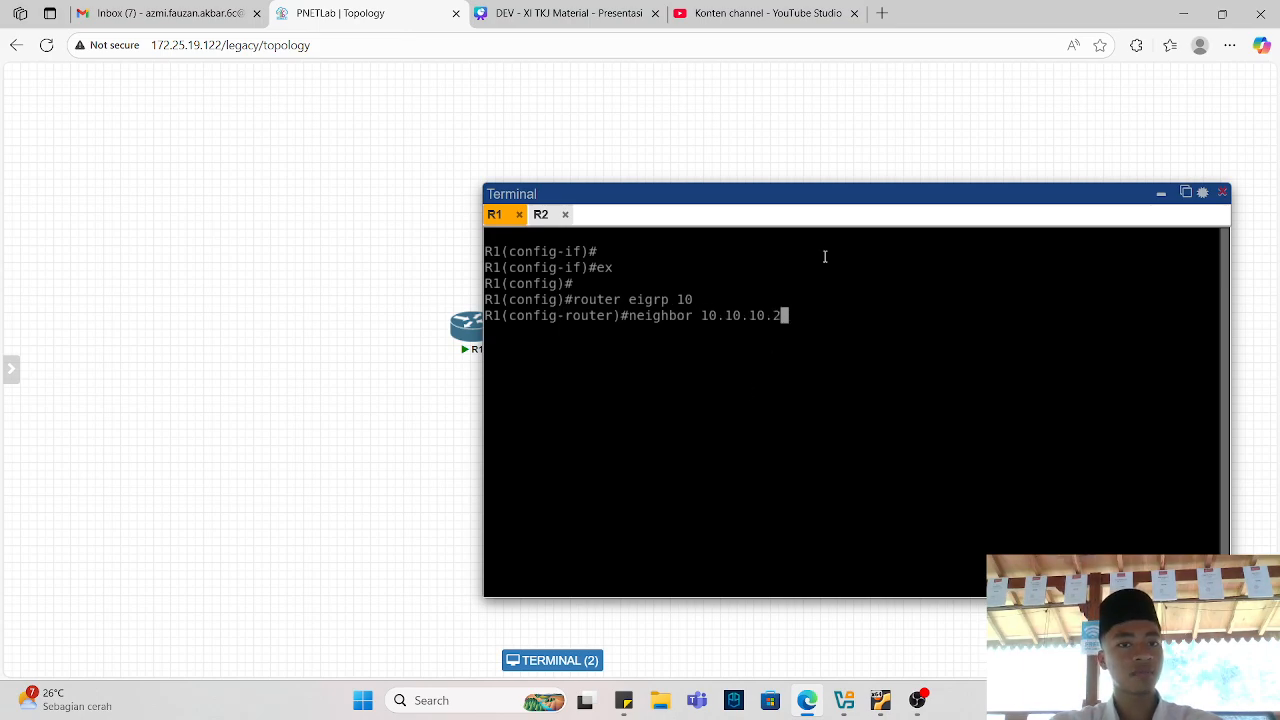
click(563, 13)
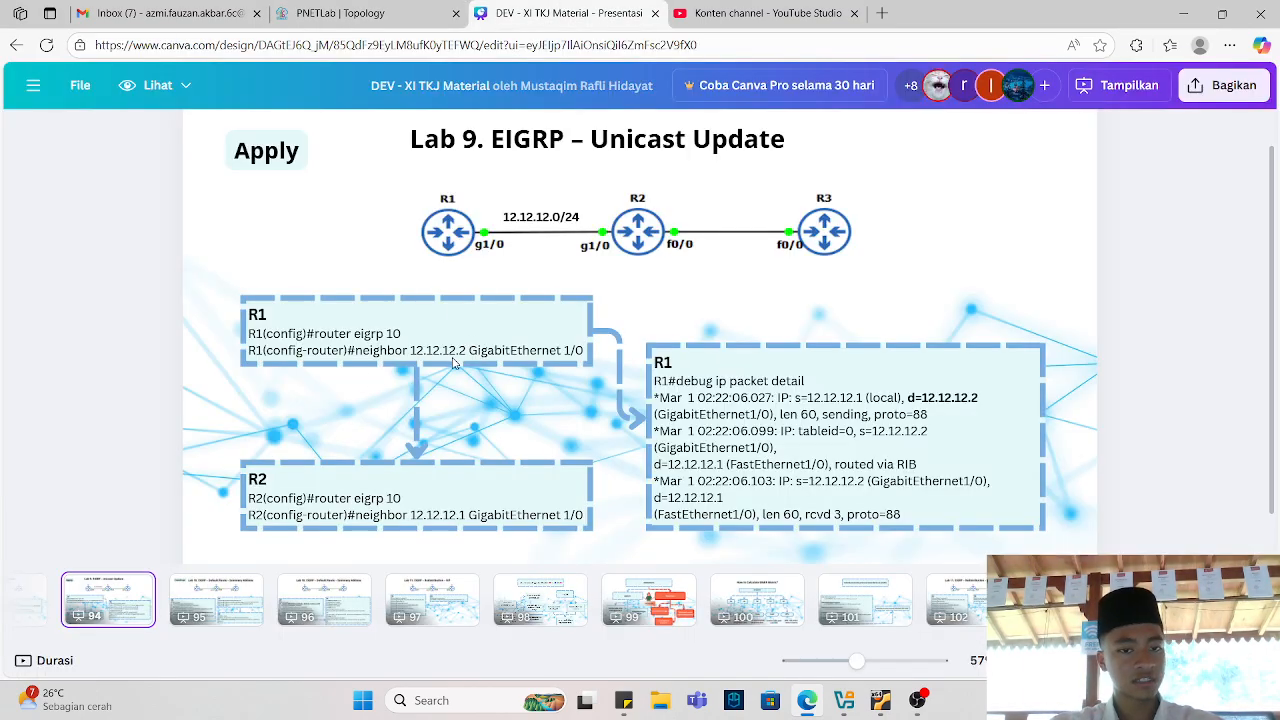
click(416, 12)
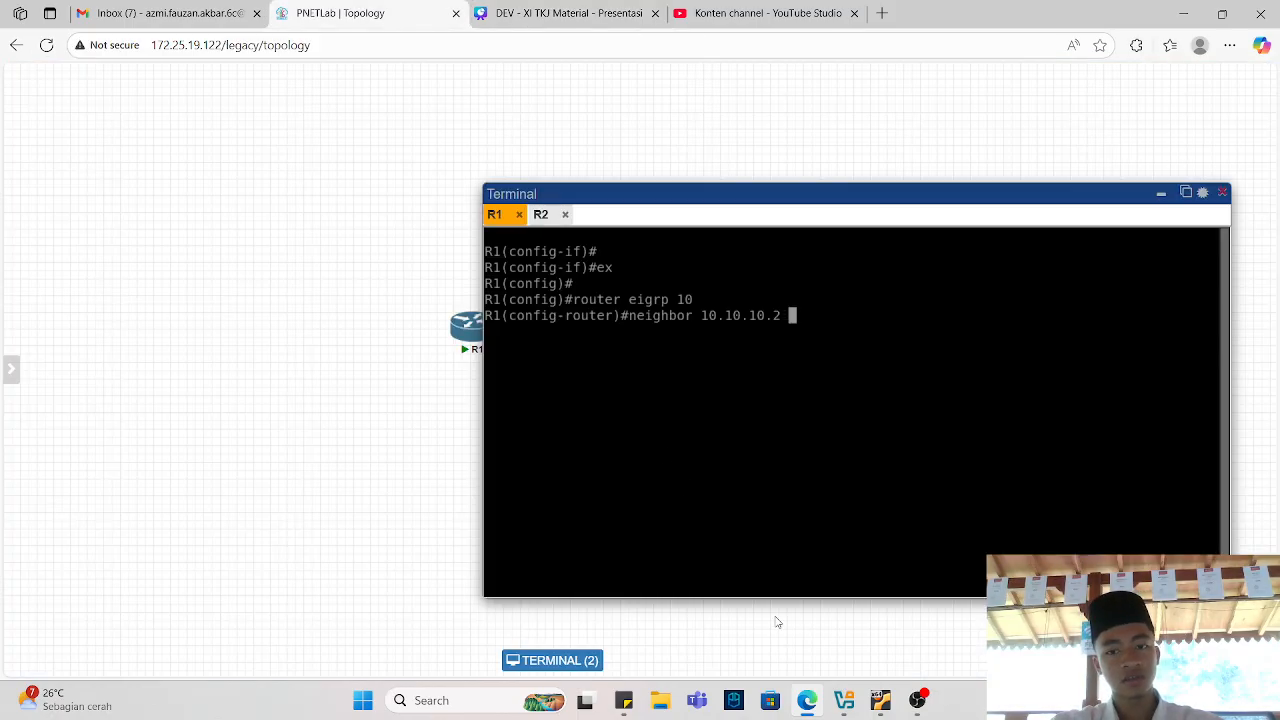
text(e0/0)
key(BackSpace)
key(BackSpace)
key(BackSpace)
key(BackSpace)
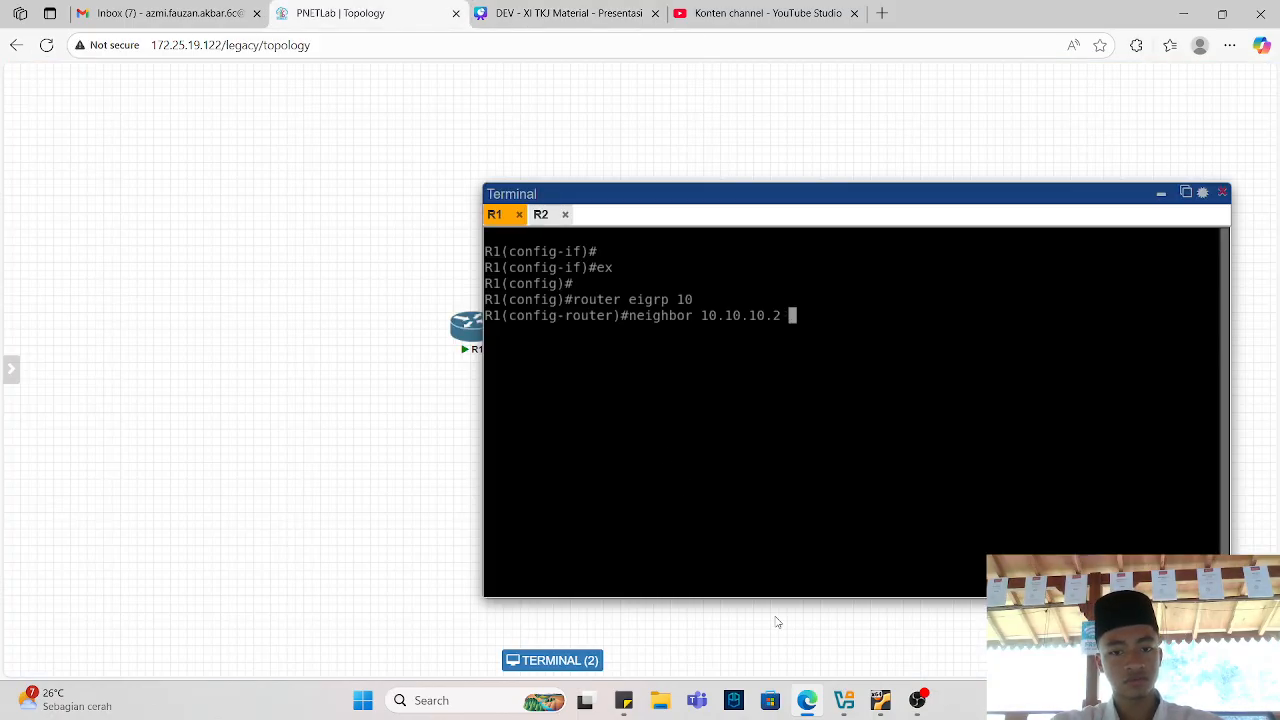
text(?e0)
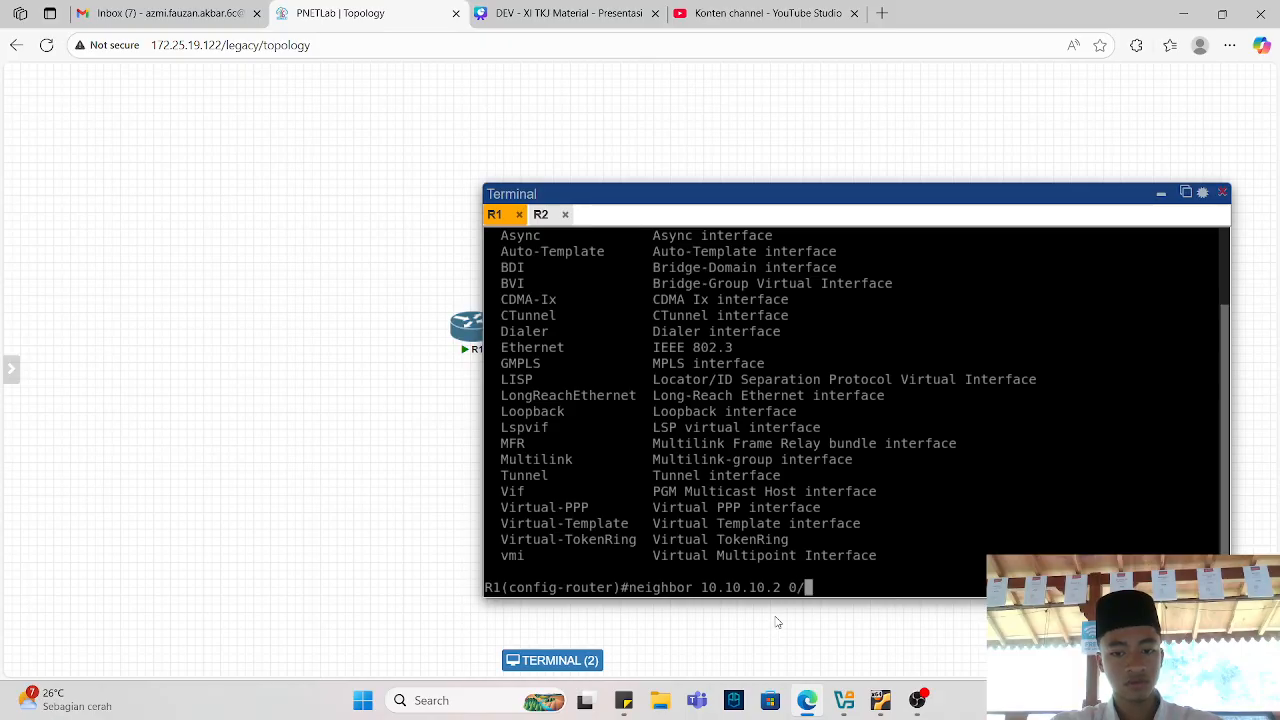
text(/0)
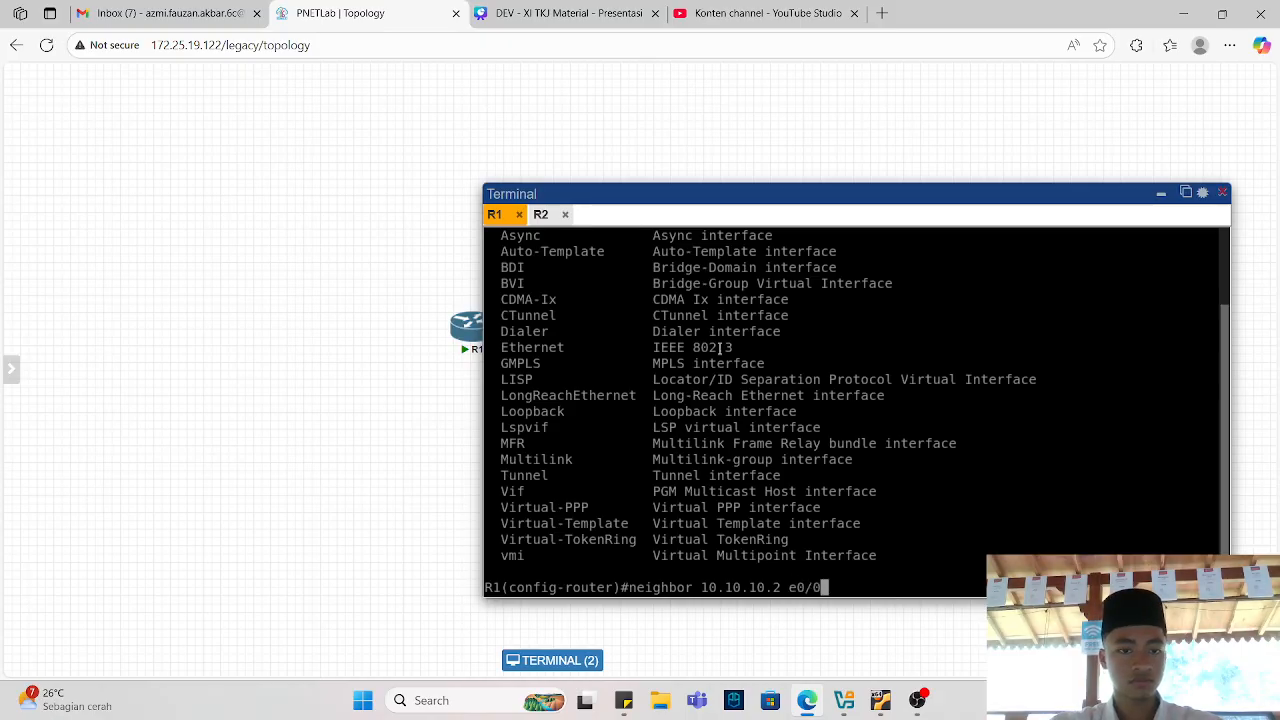
Apply the neighbor statement on R1 and exit router configuration mode.
click(551, 10)
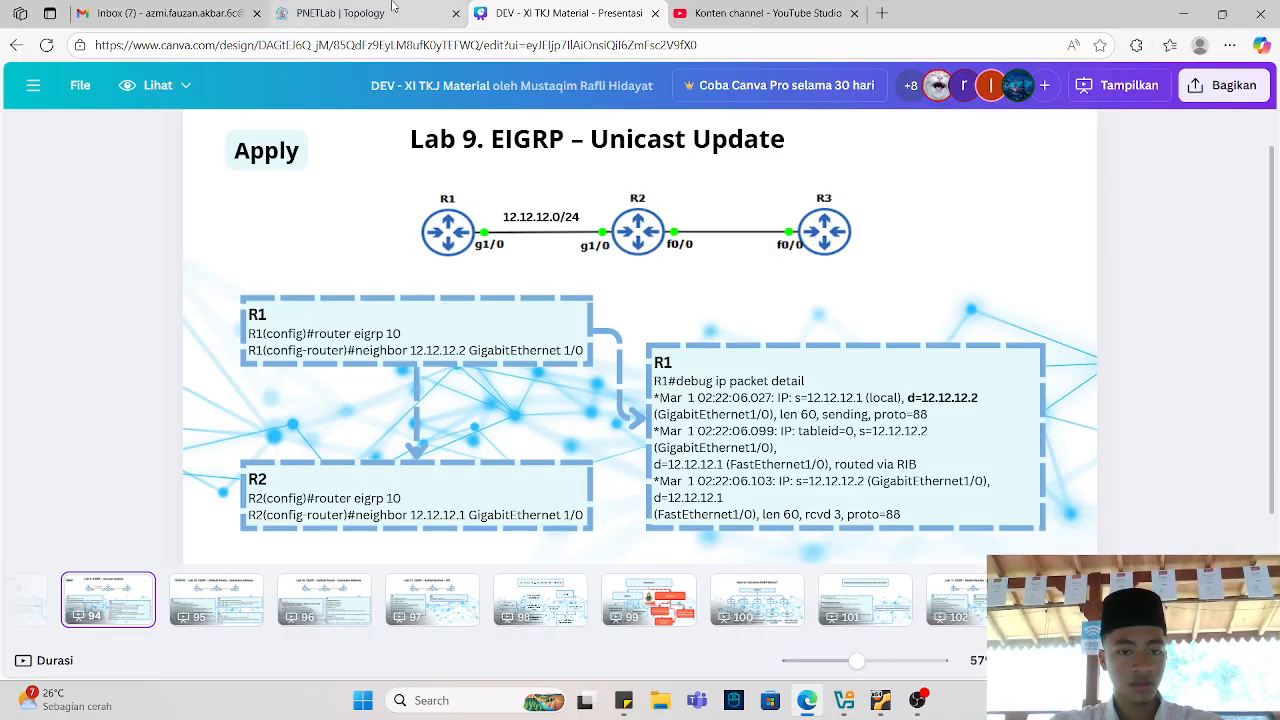
click(340, 13)
key(Return)
key(Return)
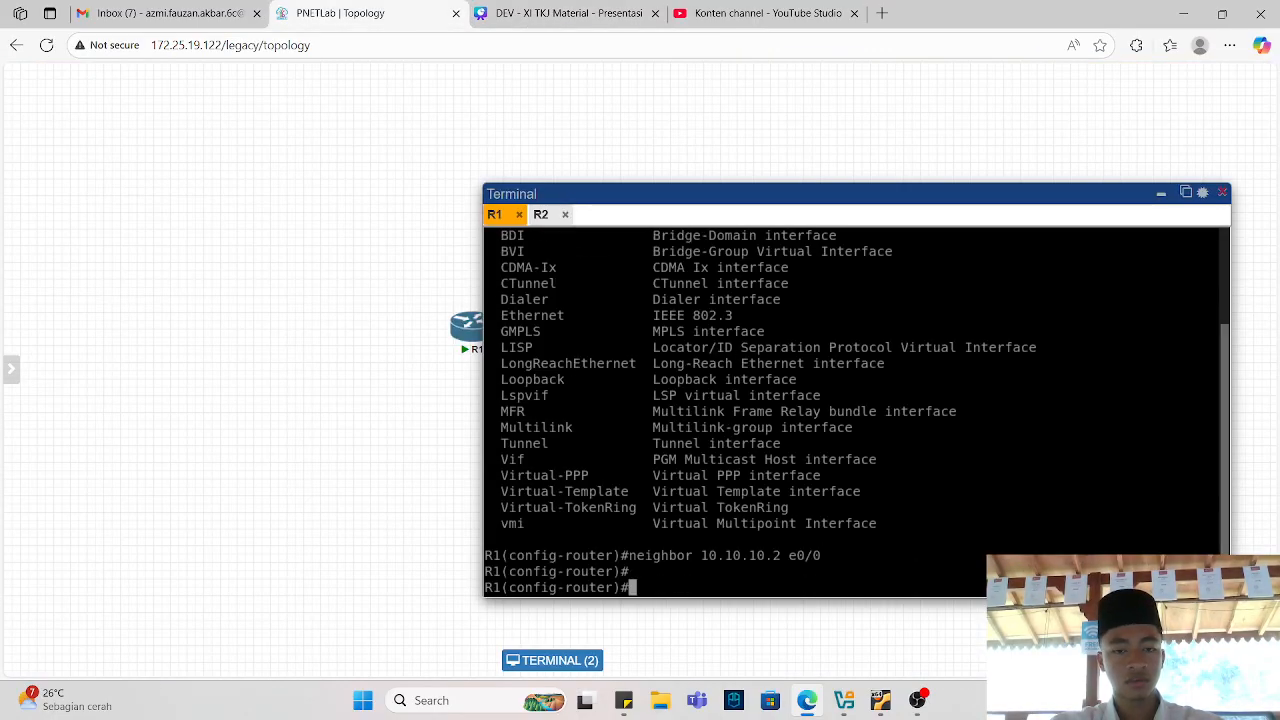
text(ex)
key(Return)
key(Return)
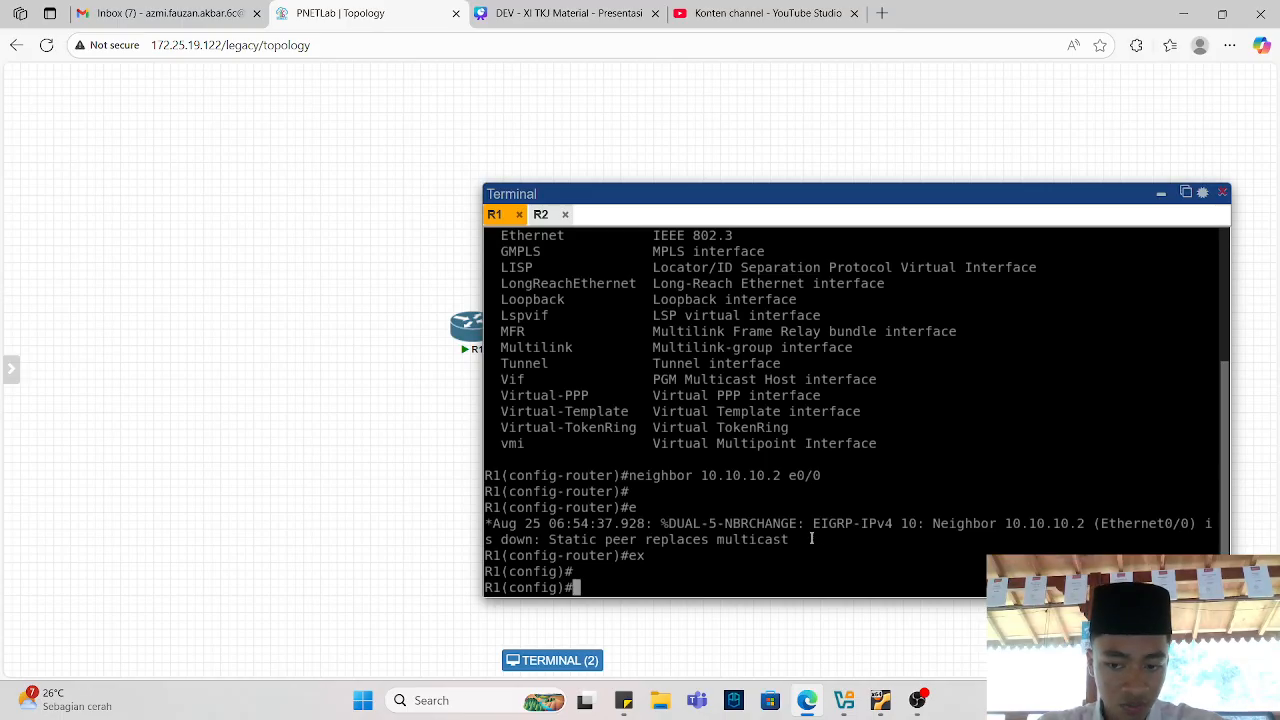
Switch to the R2 console and enter privileged and global configuration mode.
click(540, 214)
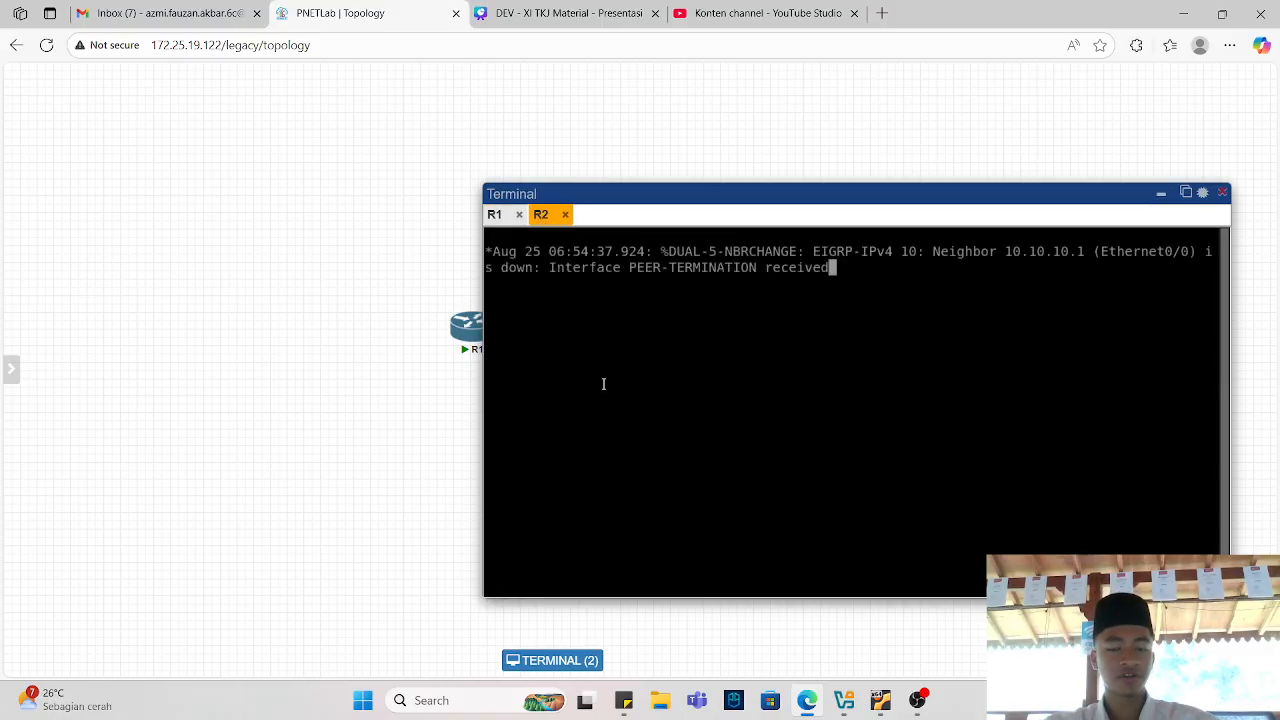
key(Return)
key(Return)
text(en)
key(Return)
text(conf)
key(Return)
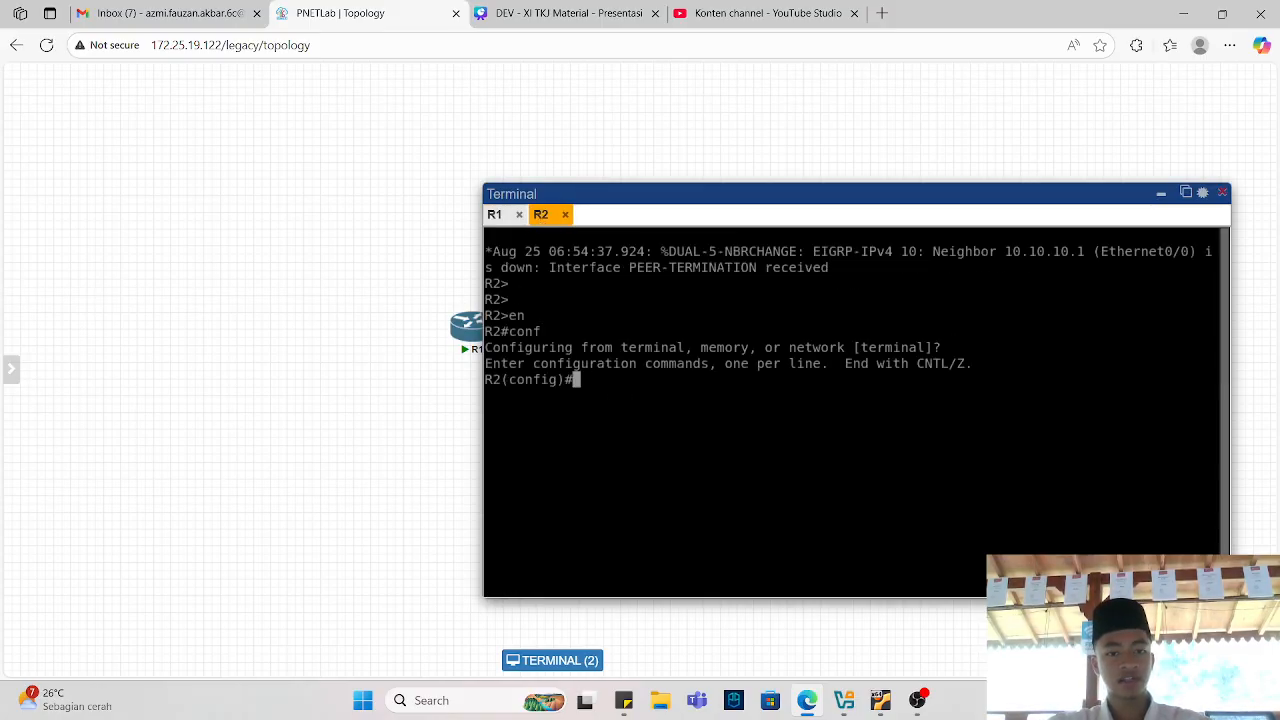
Enter EIGRP 10 router configuration on R2.
text(int)
key(BackSpace)
key(BackSpace)
key(BackSpace)
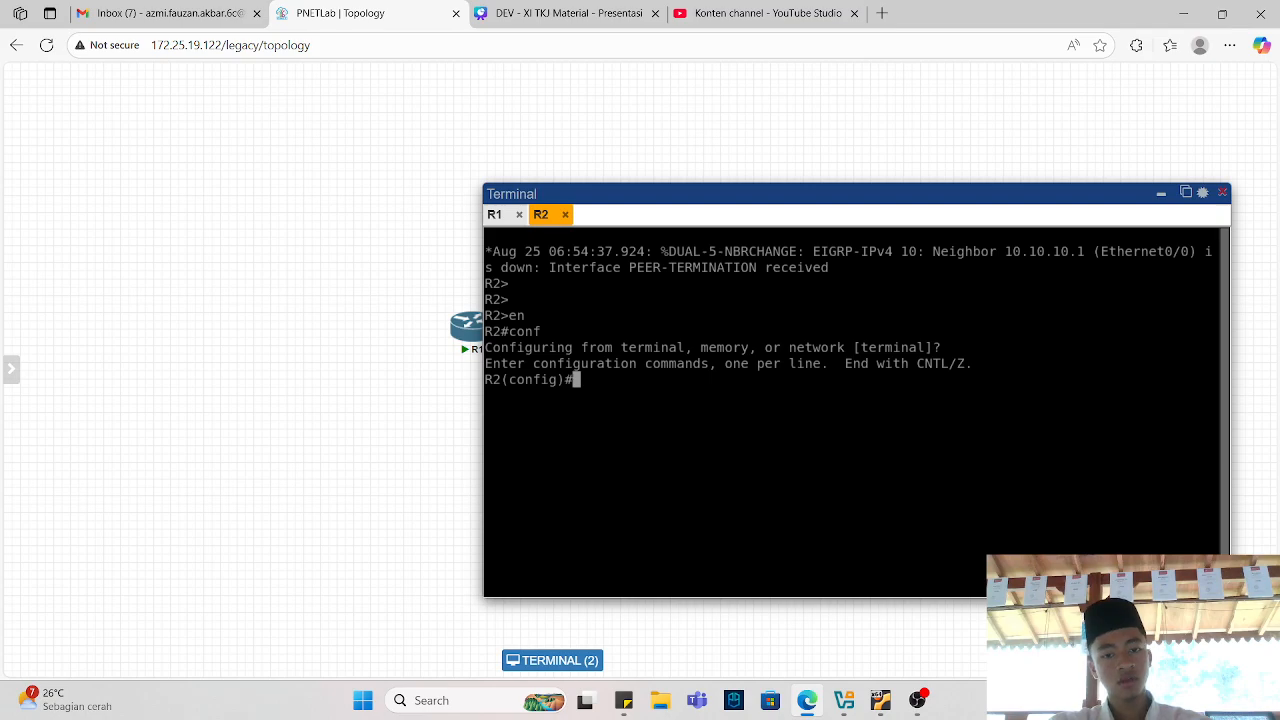
text(router eigrp 10)
key(Return)
key(Return)
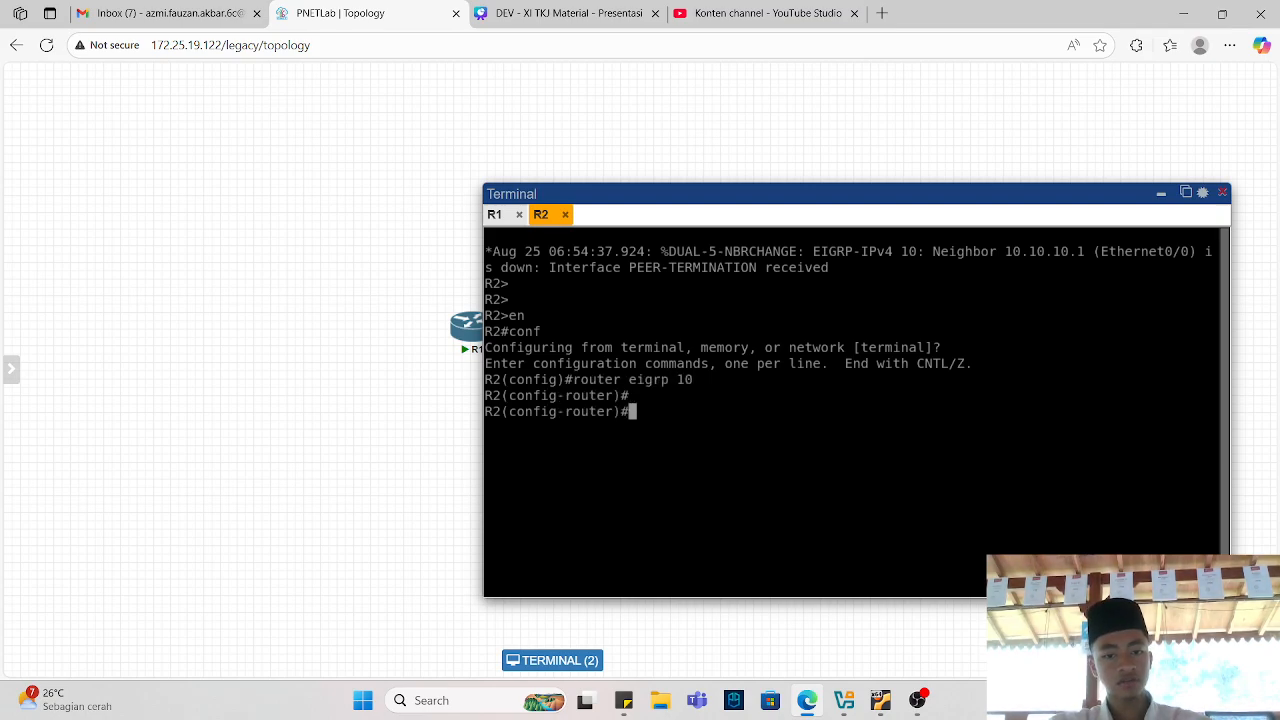
Define static EIGRP neighbor 10.10.10.1 on interface e0/0 on R2.
text(neighbo)
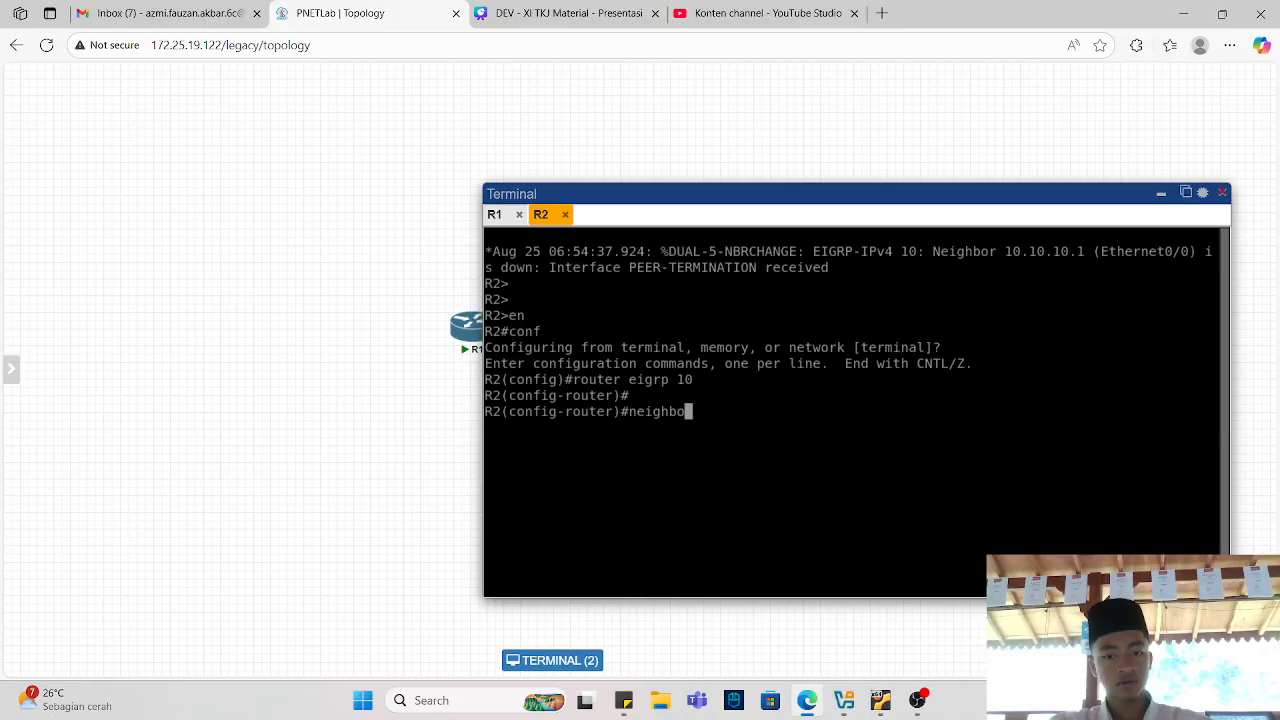
text(r 10.10.10.)
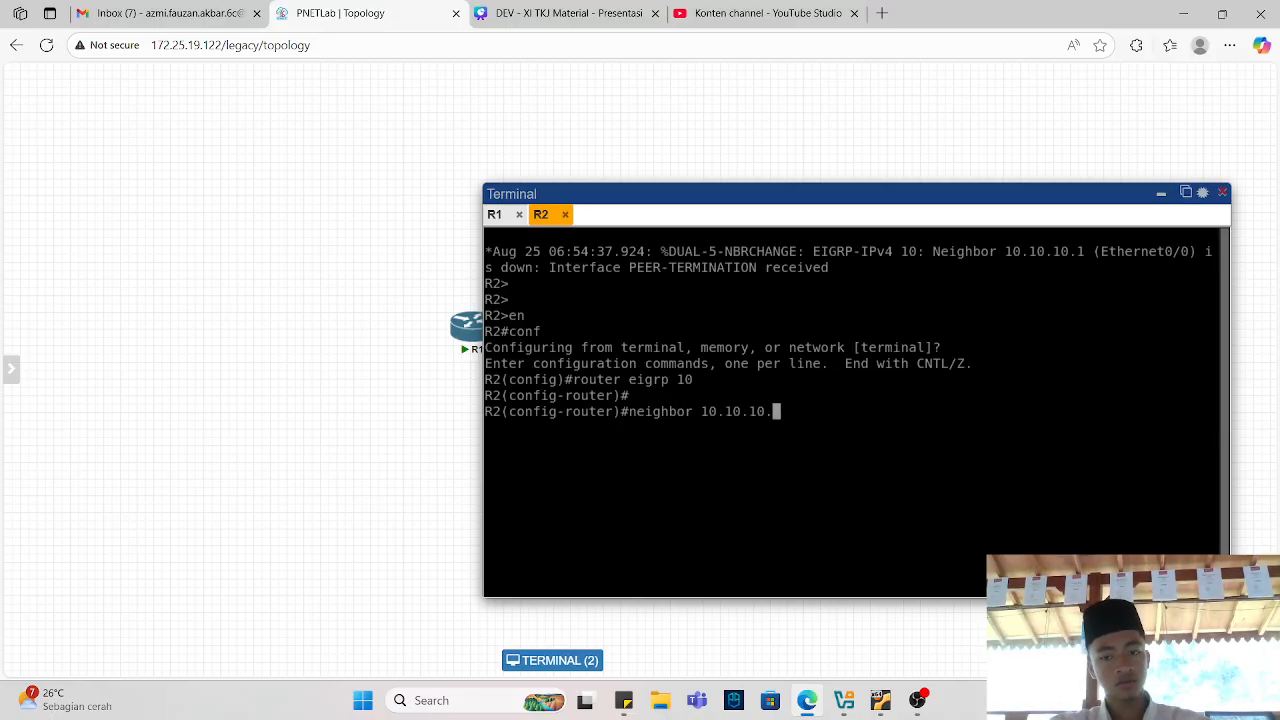
text(1 e0/0)
key(Return)
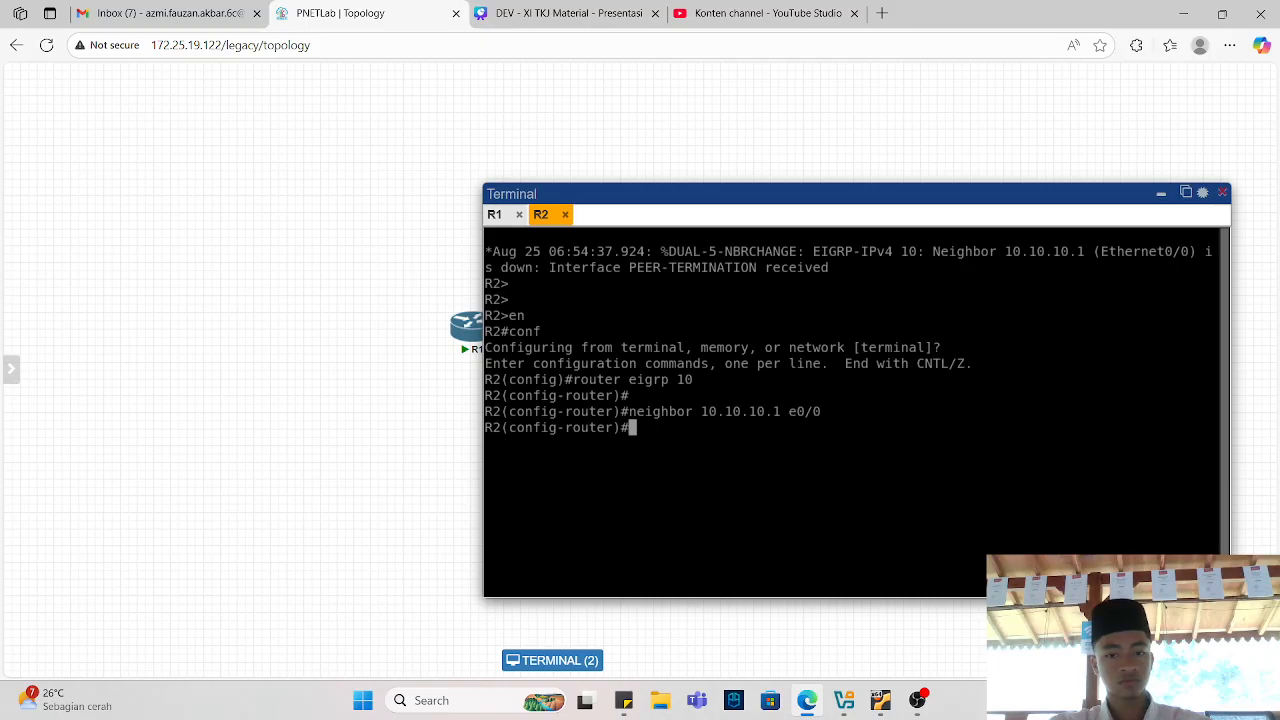
key(Return)
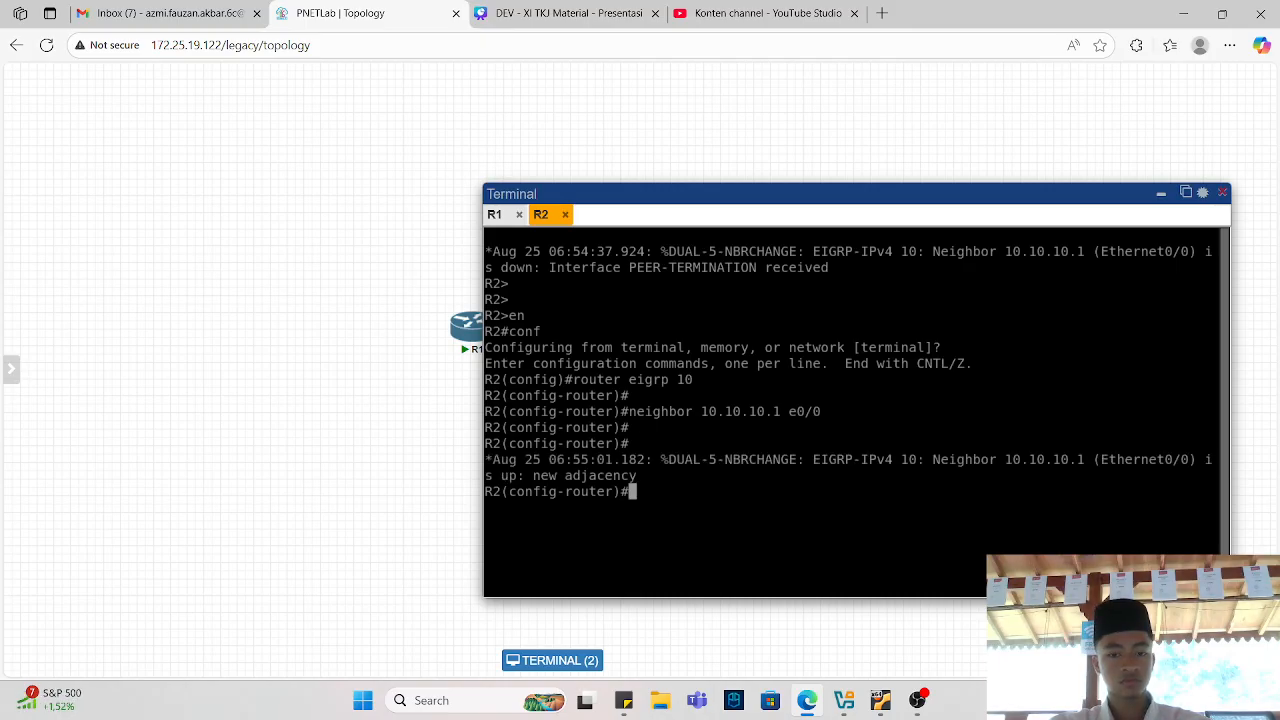
Check the lab slide, then return R2 to privileged EXEC mode with end.
click(560, 13)
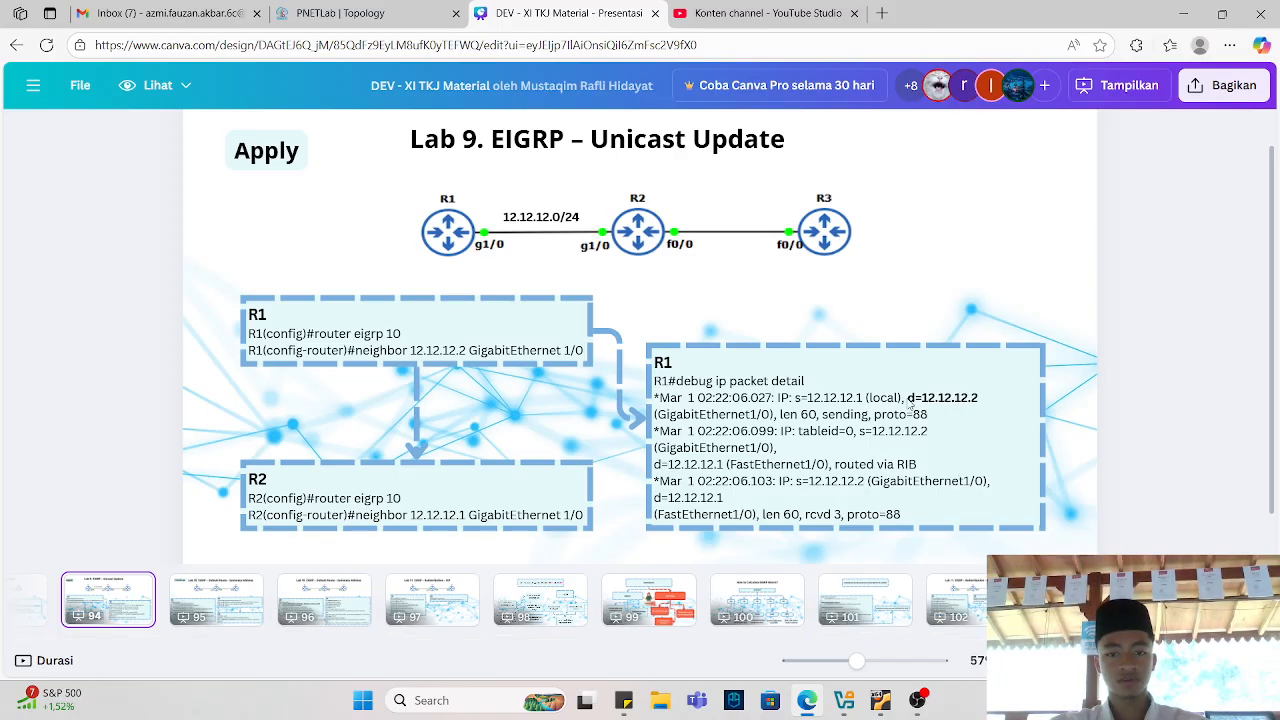
click(440, 10)
text(er)#e)
key(Return)
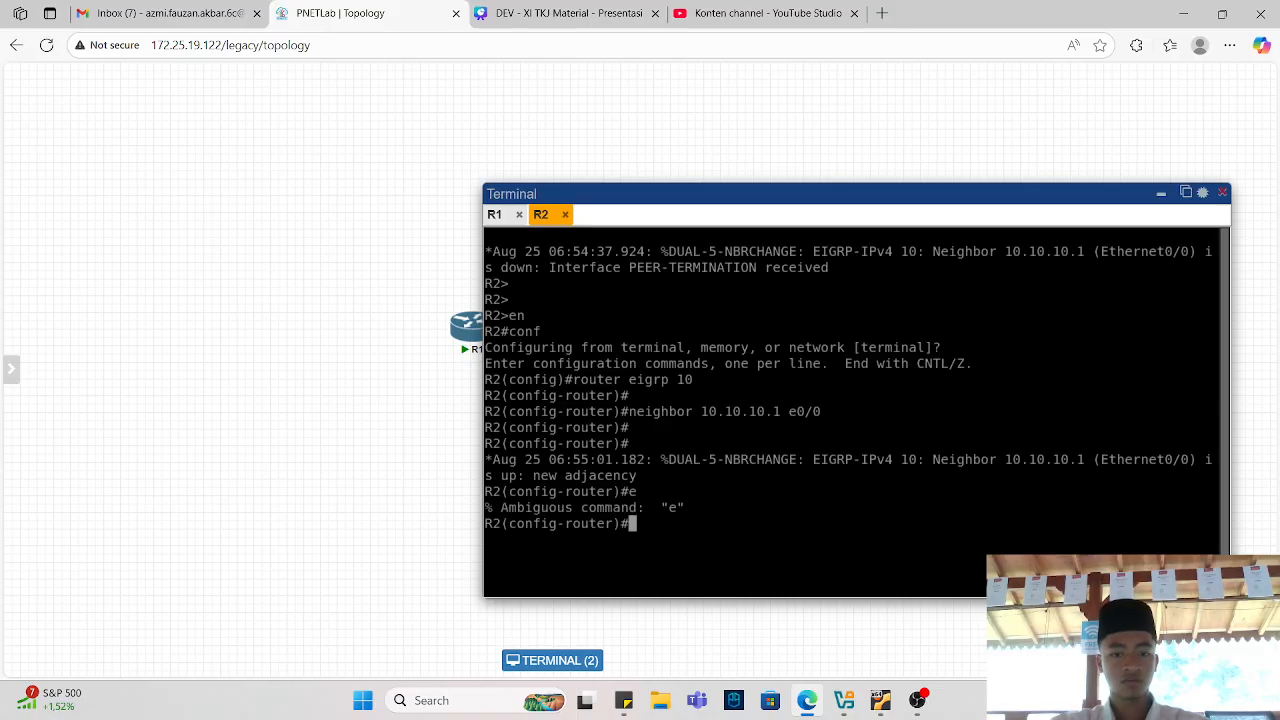
text(end)
key(Return)
key(Return)
key(Return)
Enable debug ip packet detail on R2.
text(deb)
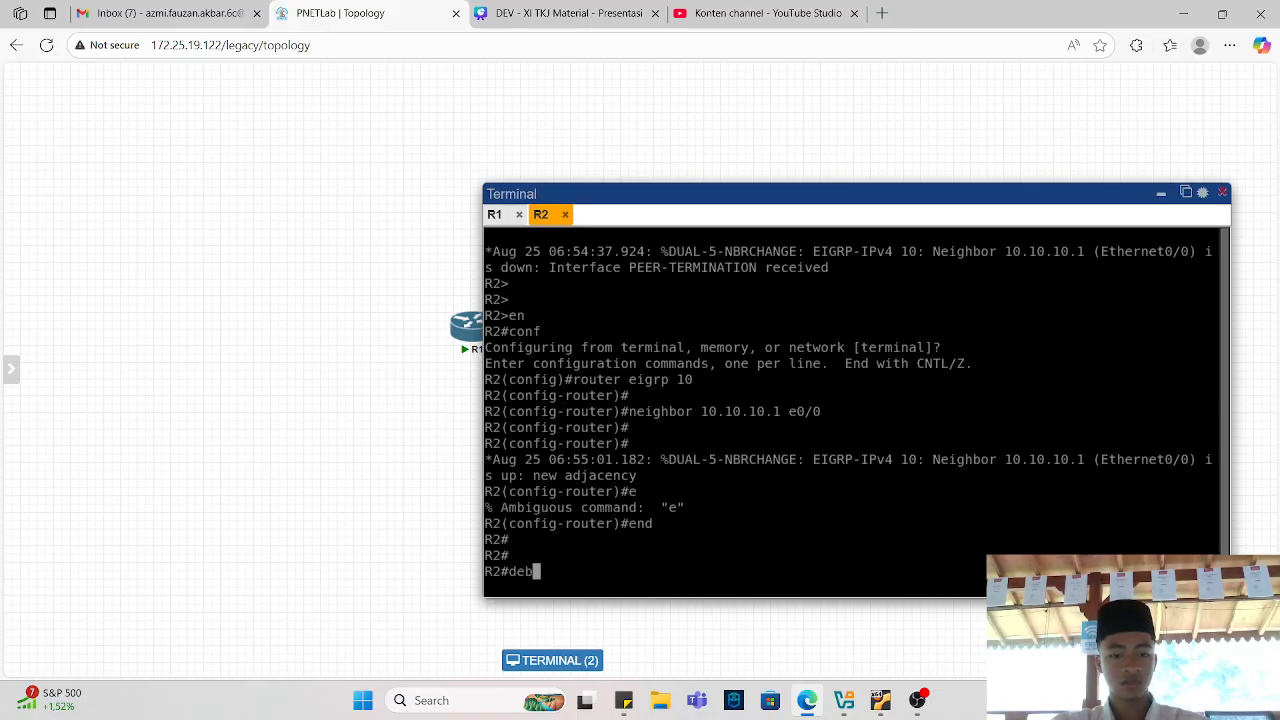
text(ug ip packet de)
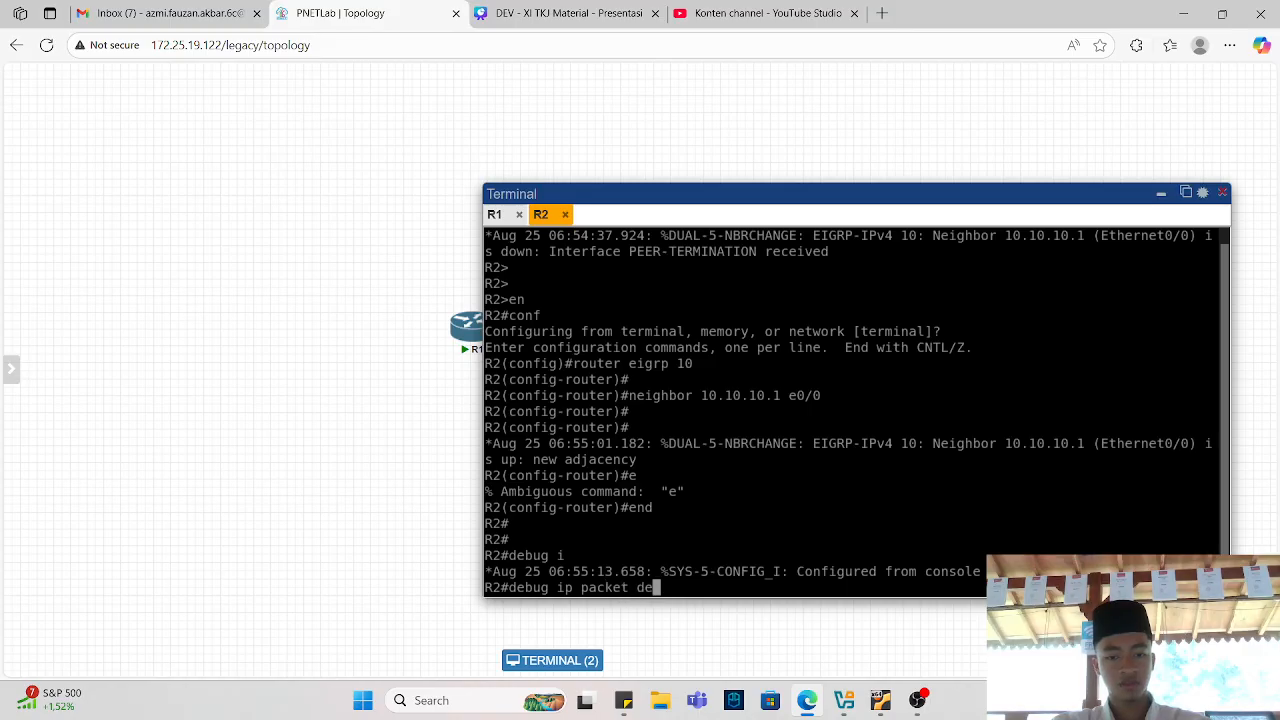
text(tail)
key(Return)
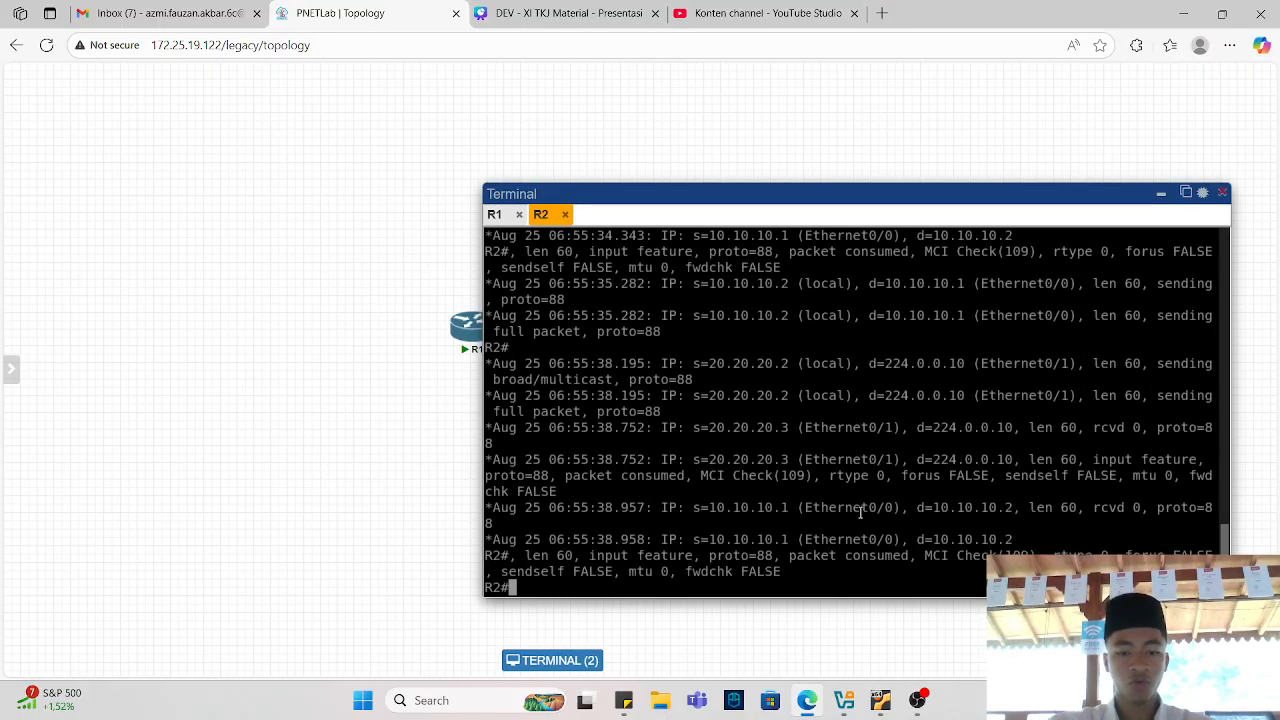
Disable the IP packet detail debugging on R2 by recalling the command with no.
key(Up)
key(Left)
key(Left)
key(Left)
key(Left)
key(Left)
key(Left)
key(Left)
key(Left)
key(Left)
key(Left)
key(Left)
key(Left)
key(Left)
key(Left)
key(Left)
key(Left)
key(Left)
key(Left)
key(Left)
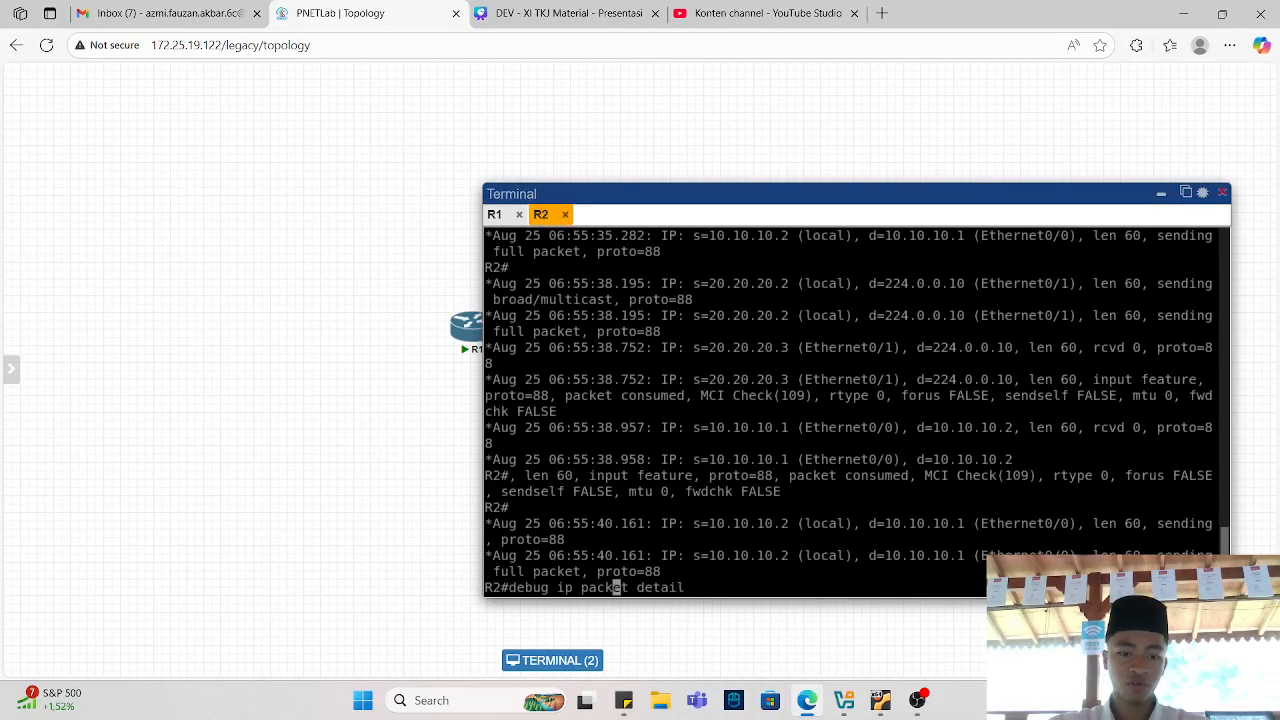
key(Left)
key(Left)
key(Left)
text(no)
key(Return)
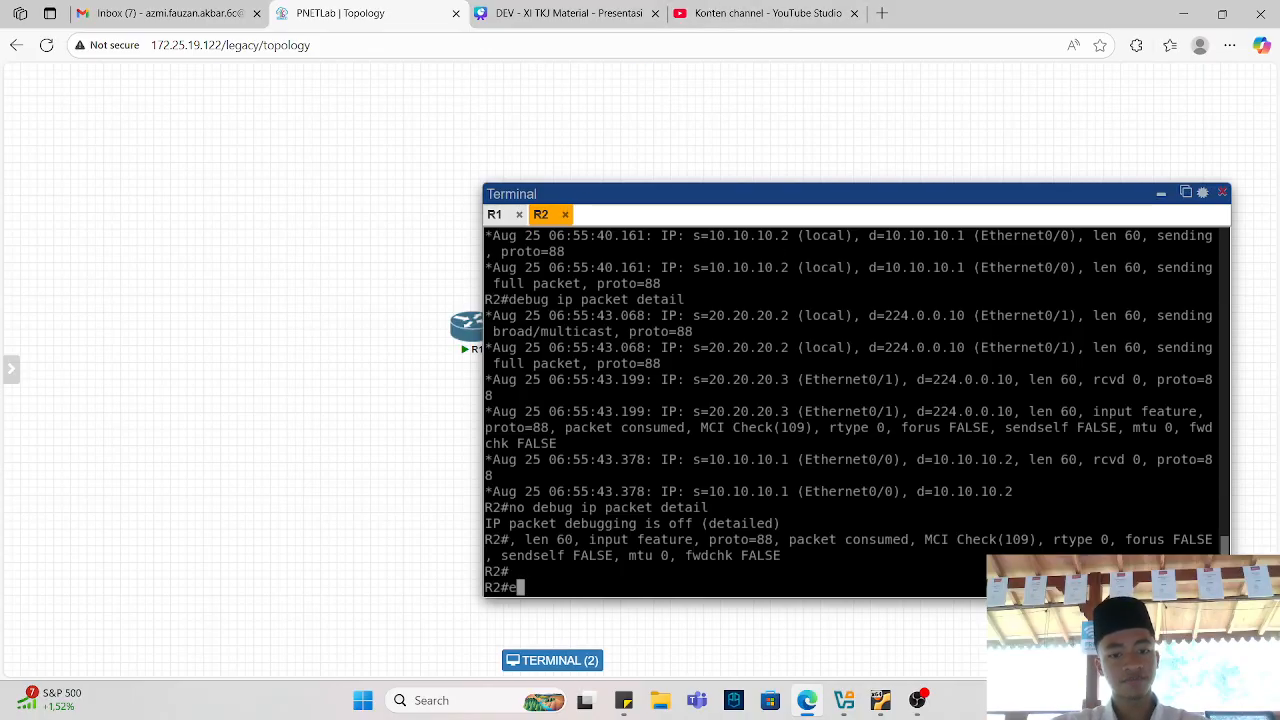
Enter global configuration on R2 and review the Lab 10 EIGRP default route summary address slide.
text(conf)
key(Return)
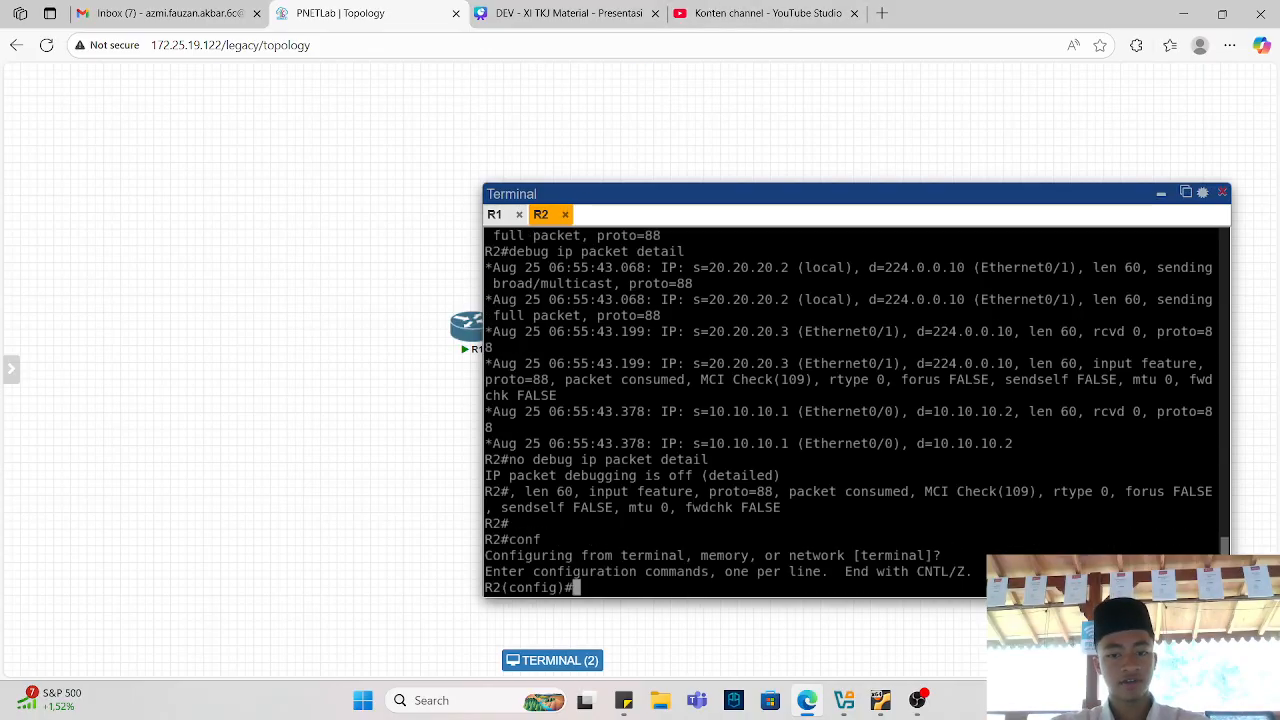
click(571, 25)
scroll(663, 303, down, 2)
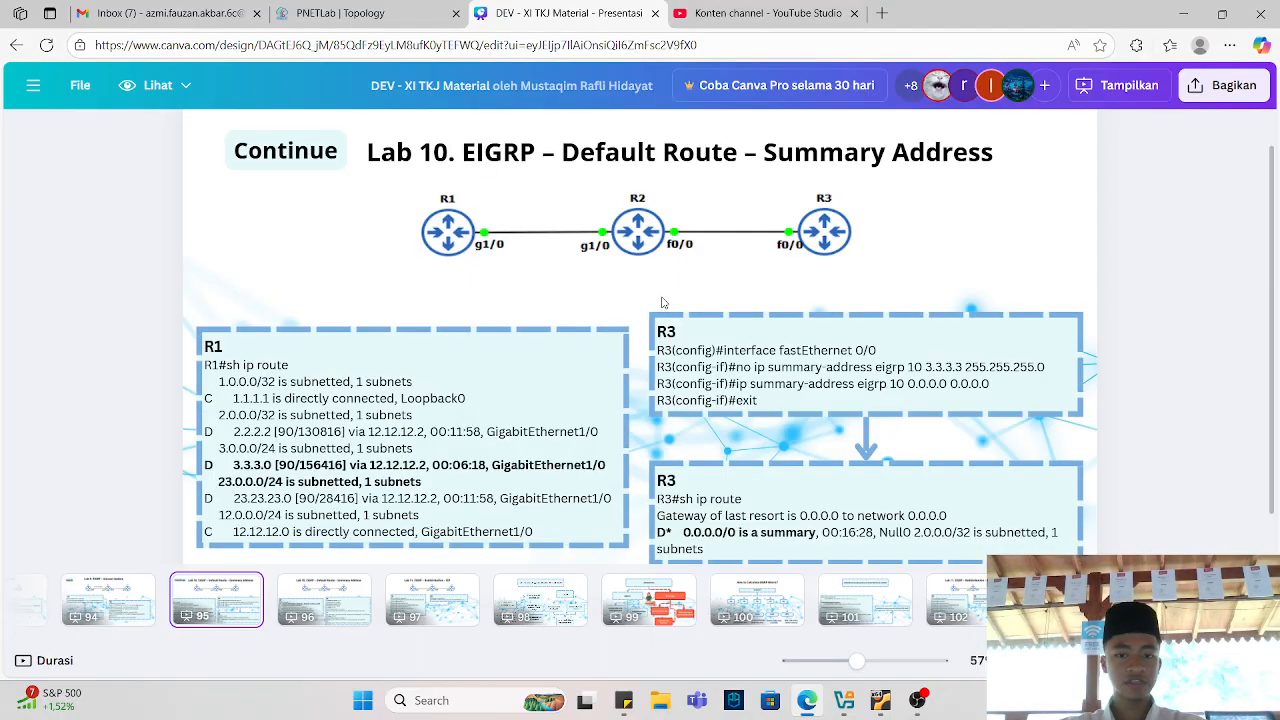
click(449, 5)
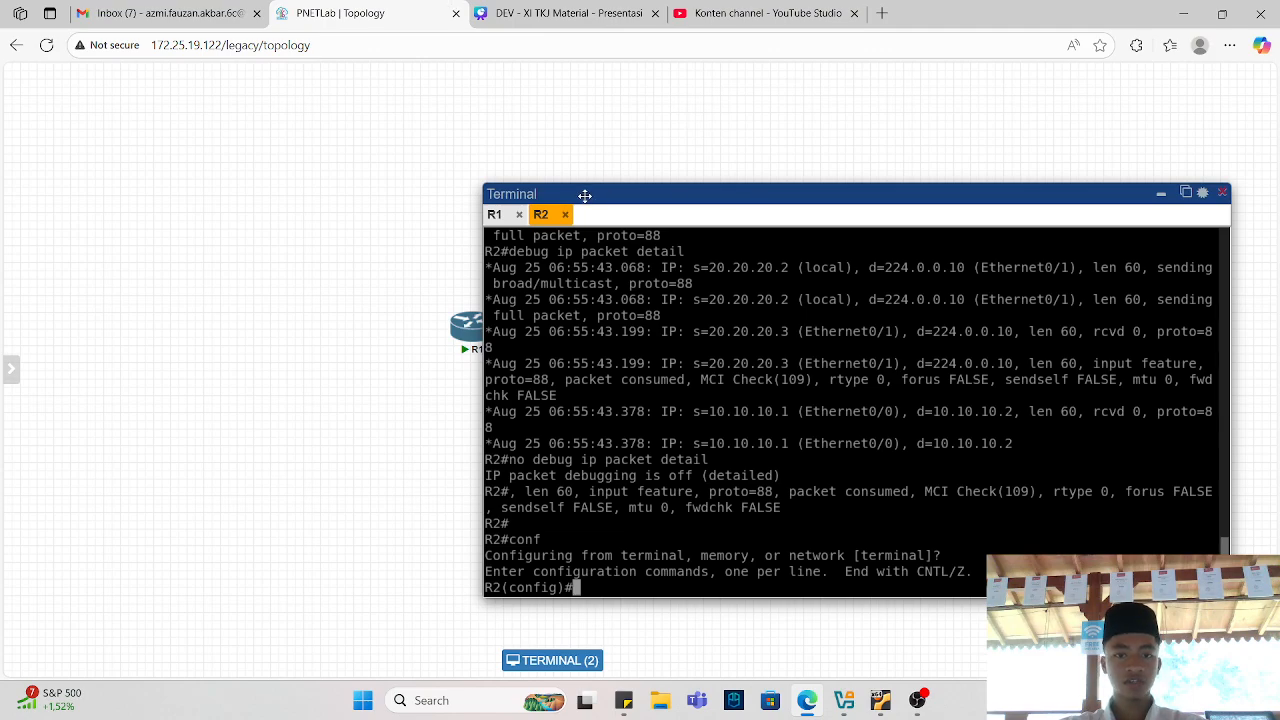
Open a console session to R3 from the topology.
drag(585, 195, 690, 375)
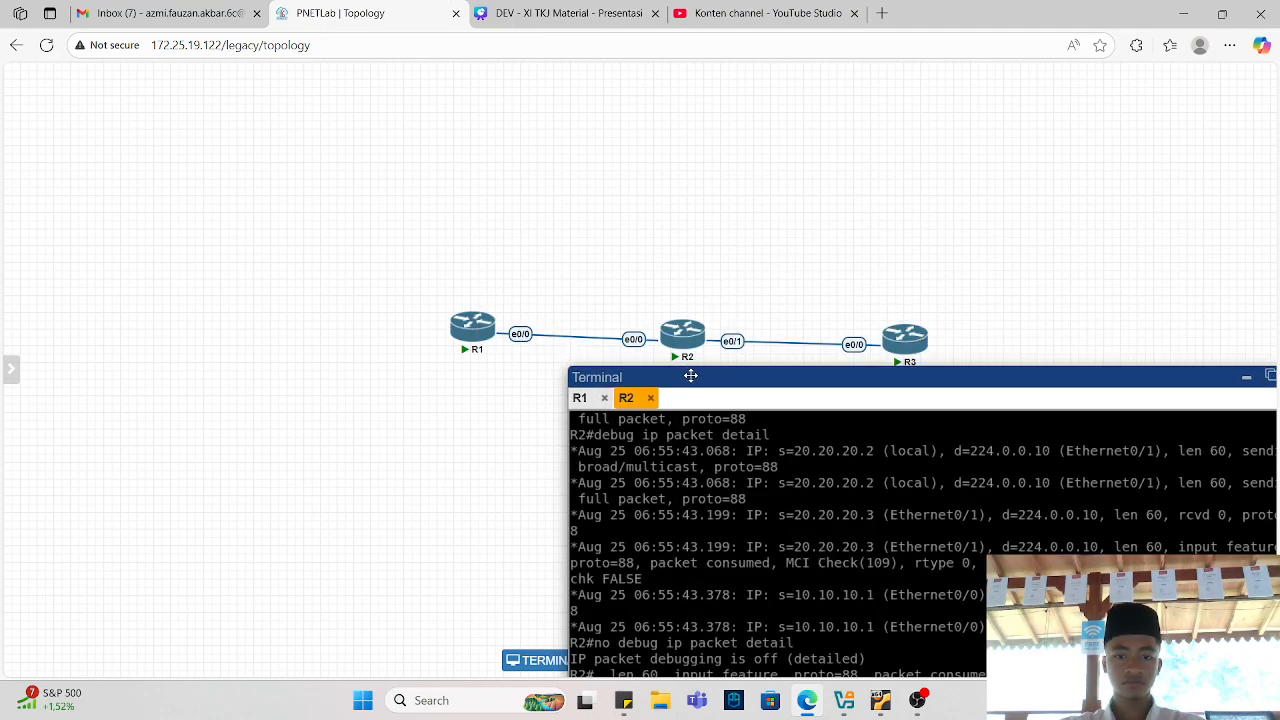
click(905, 335)
drag(766, 381, 555, 68)
click(727, 366)
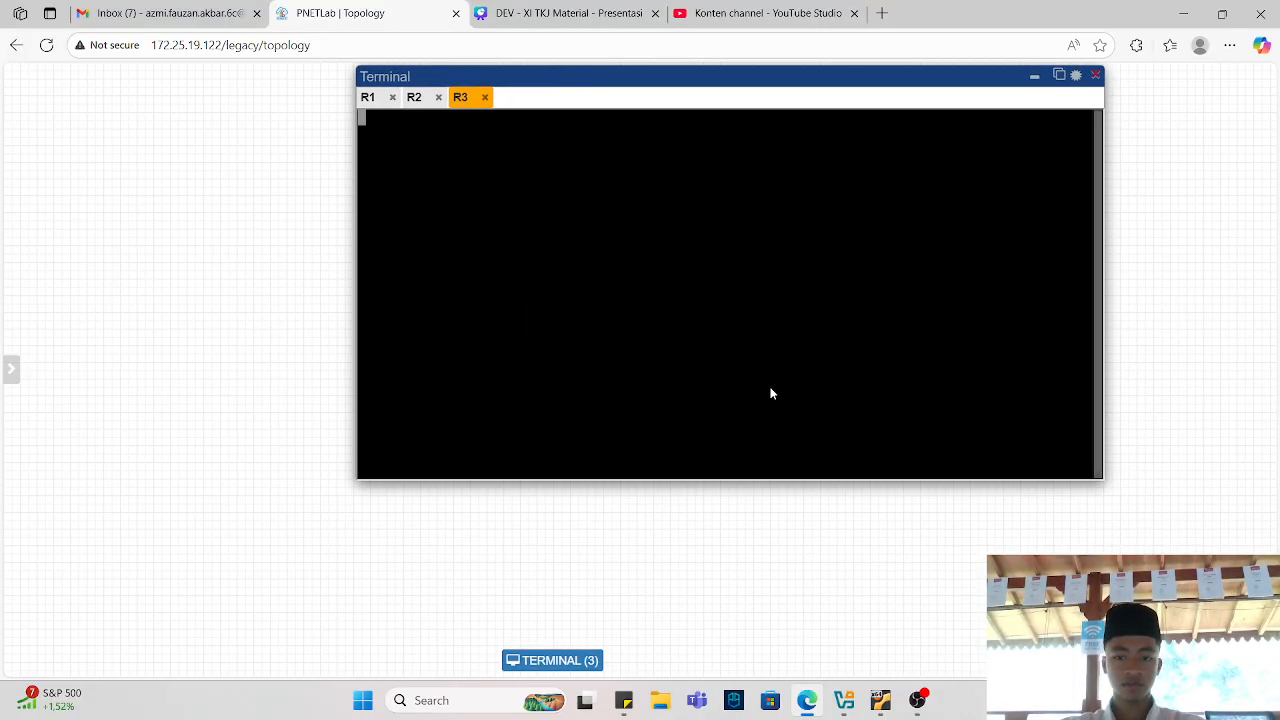
click(918, 701)
click(918, 701)
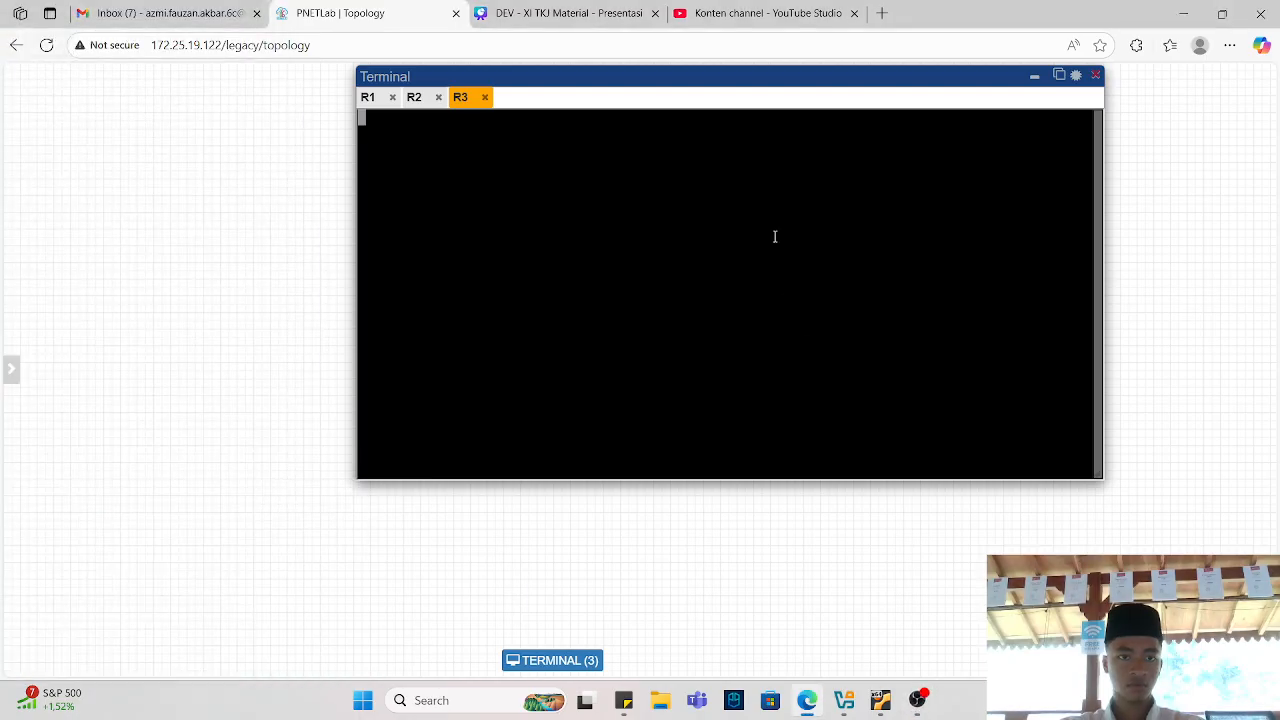
Enter privileged and global configuration mode on R3.
key(Return)
key(Return)
text(en)
key(Return)
text(conf)
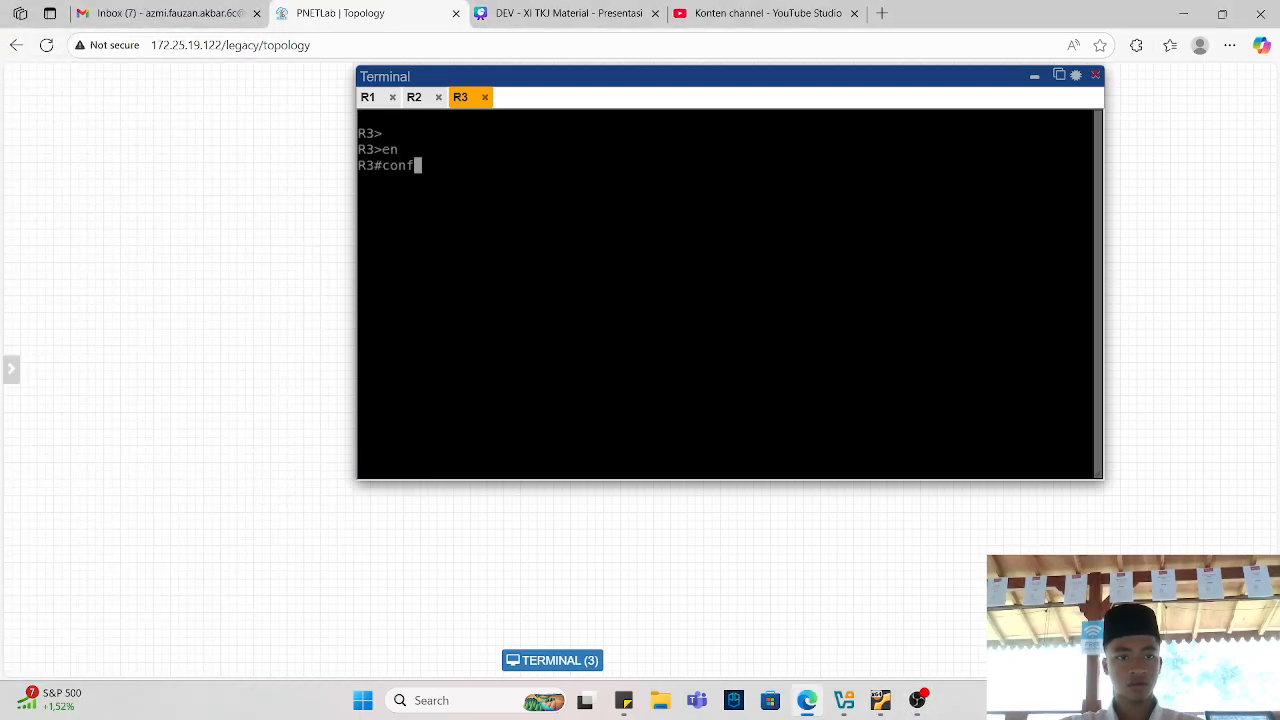
key(Return)
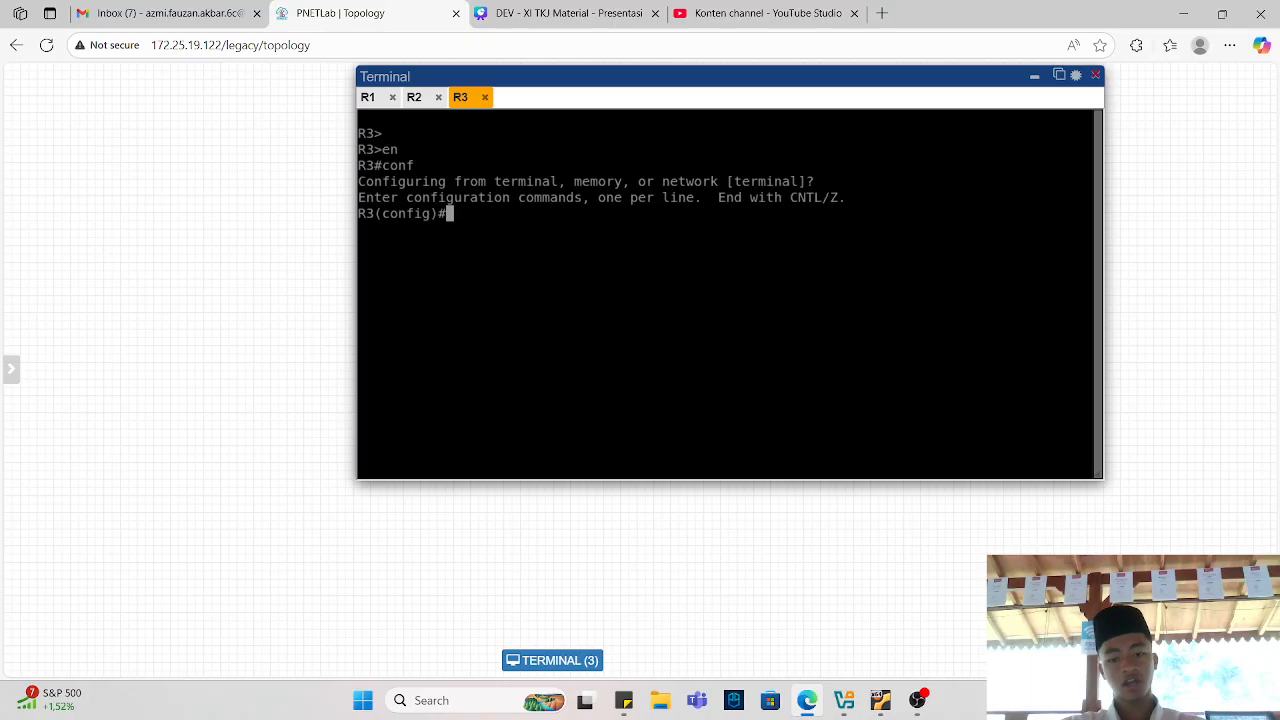
On R3's interface e0/0, configure an EIGRP 10 summary address of 0.0.0.0/0, checking the command's syntax help along the way.
text(int e0/0)
key(Return)
key(Return)
text(ip )
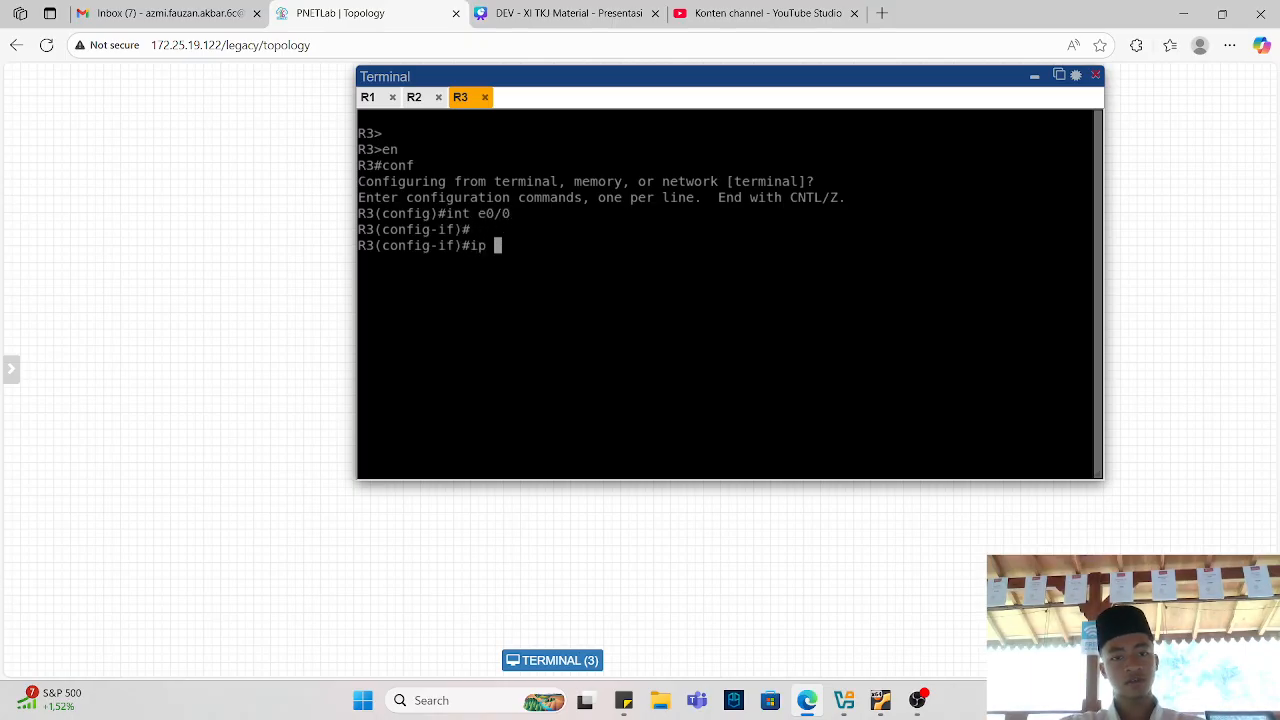
text(summ)
key(Tab)
text(e)
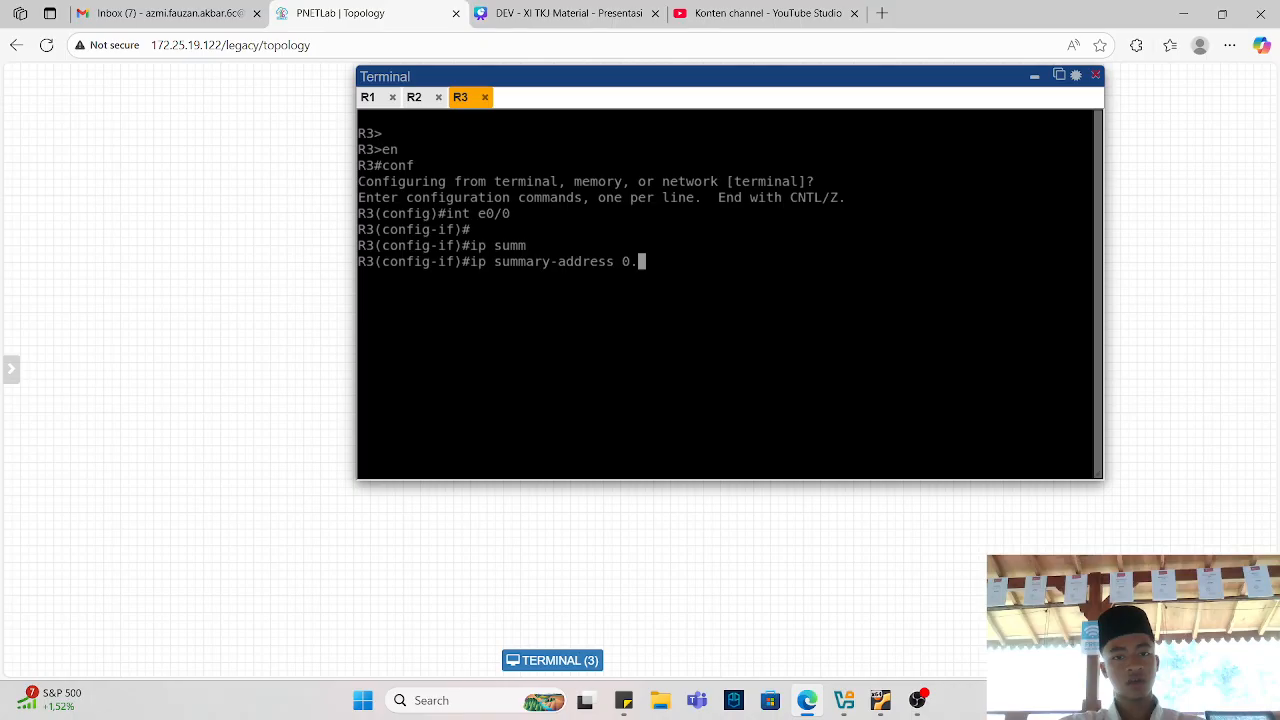
key(BackSpace)
text(eigrp 10 0.0)
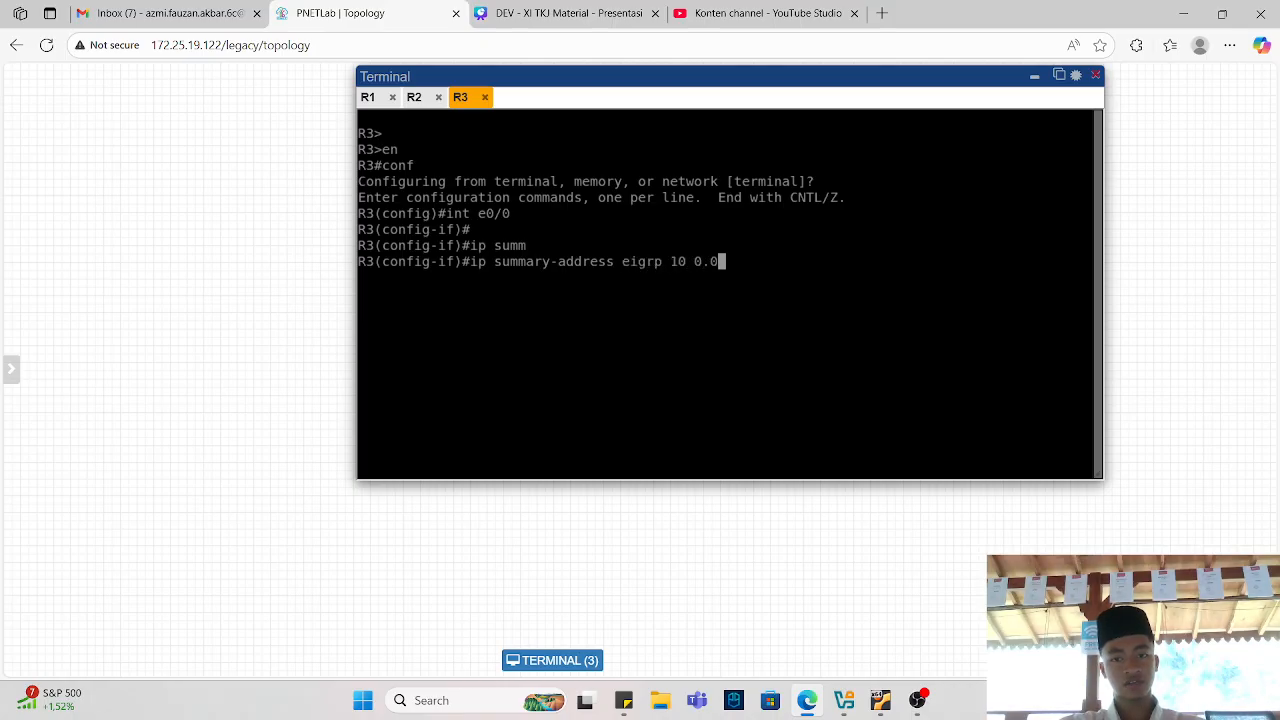
text(.0.0 0.0.0.0)
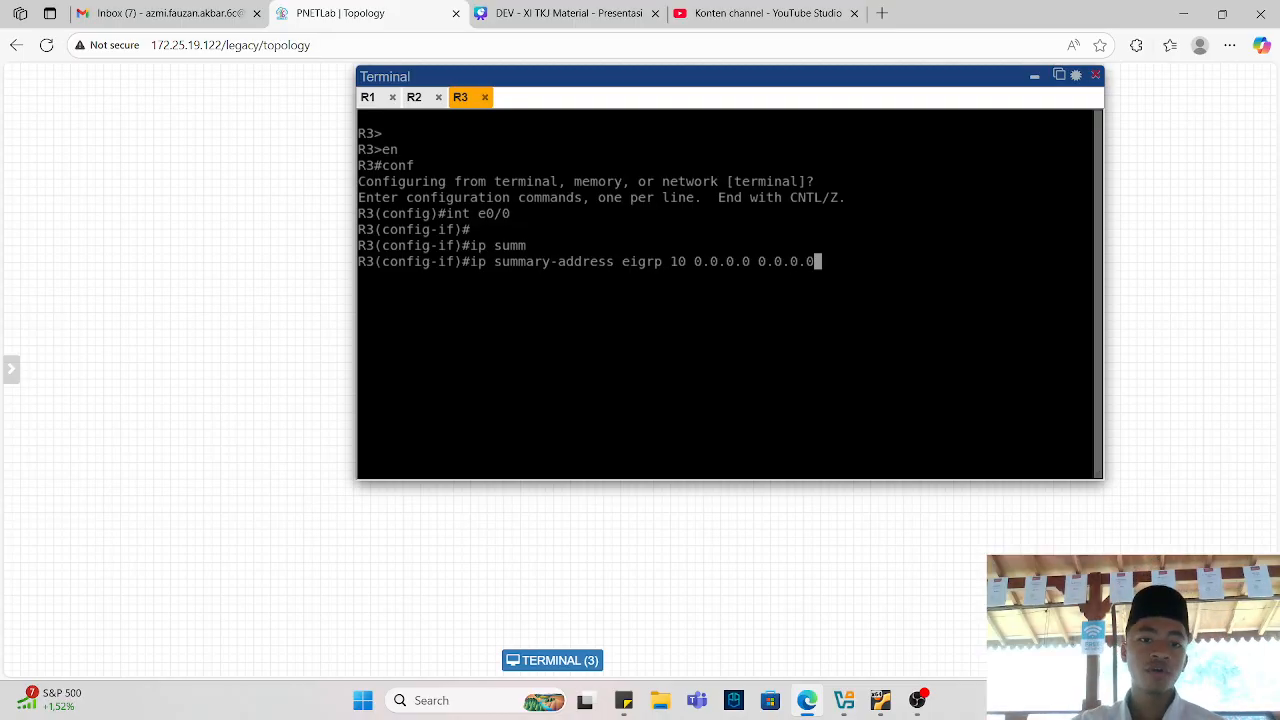
key(BackSpace)
key(BackSpace)
key(BackSpace)
key(BackSpace)
key(BackSpace)
key(BackSpace)
key(BackSpace)
key(BackSpace)
key(BackSpace)
key(BackSpace)
key(BackSpace)
key(BackSpace)
key(BackSpace)
key(BackSpace)
key(BackSpace)
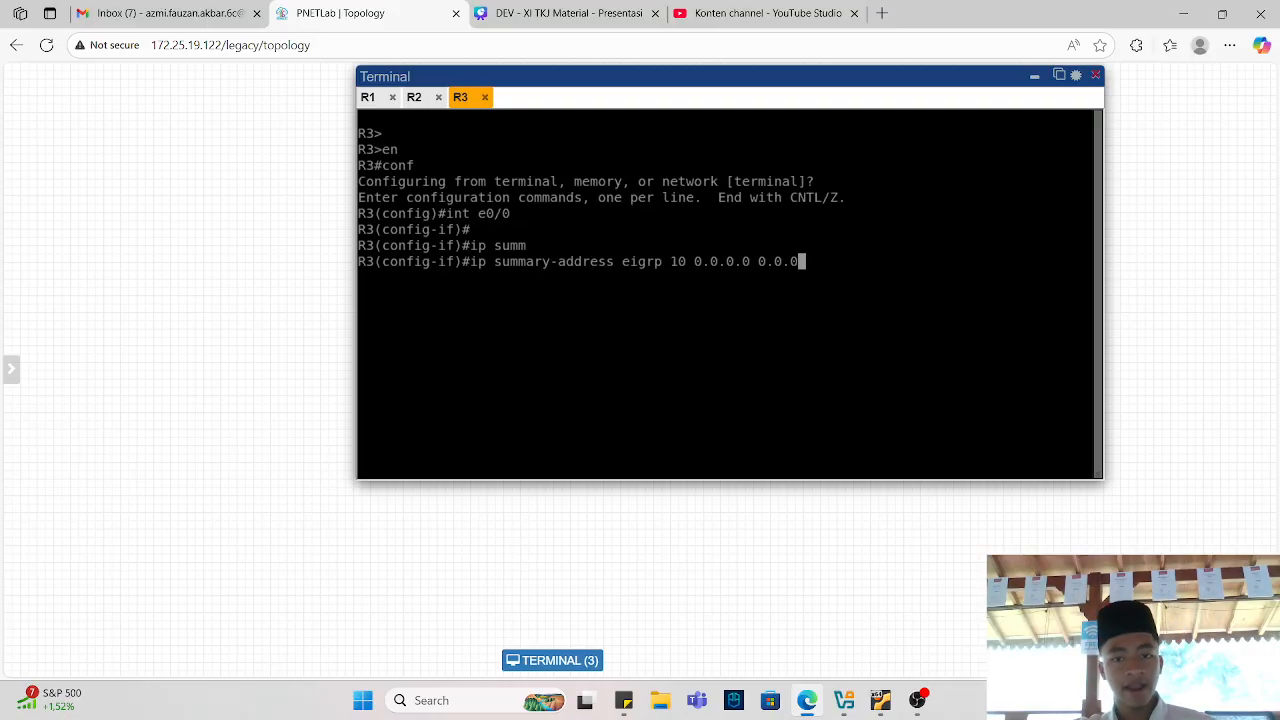
text(?)
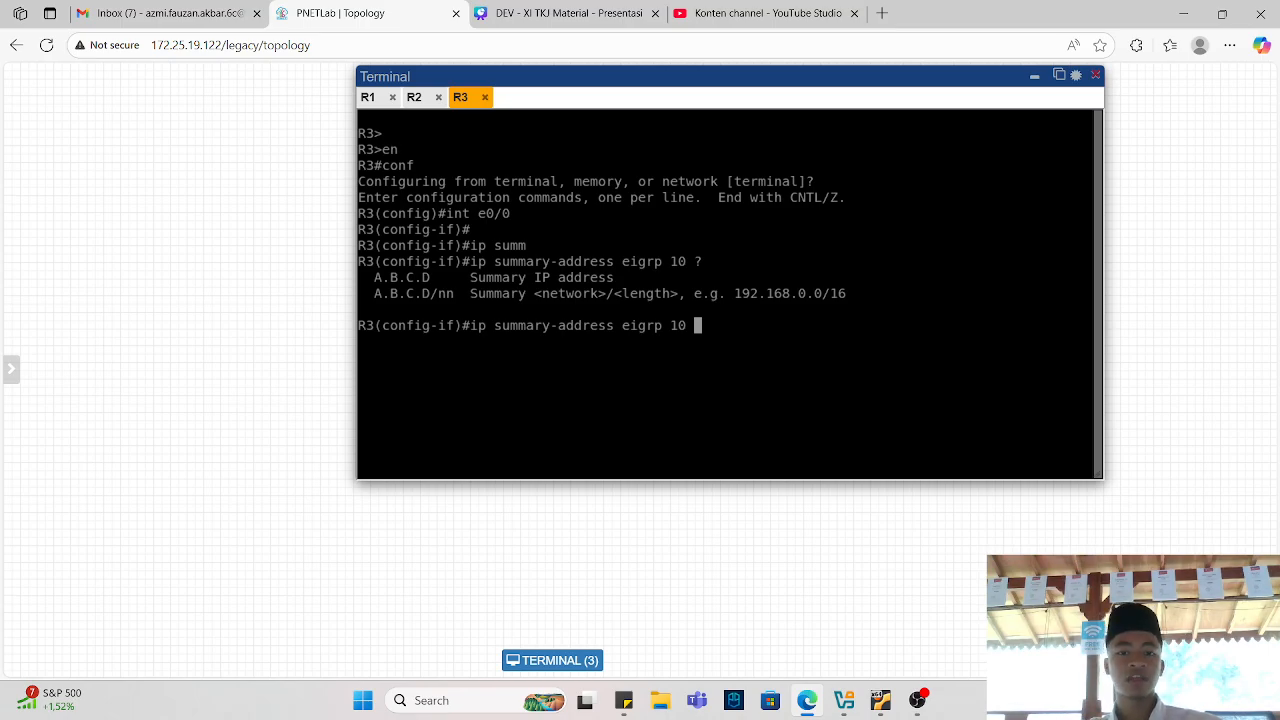
text(0.0.0.0/0)
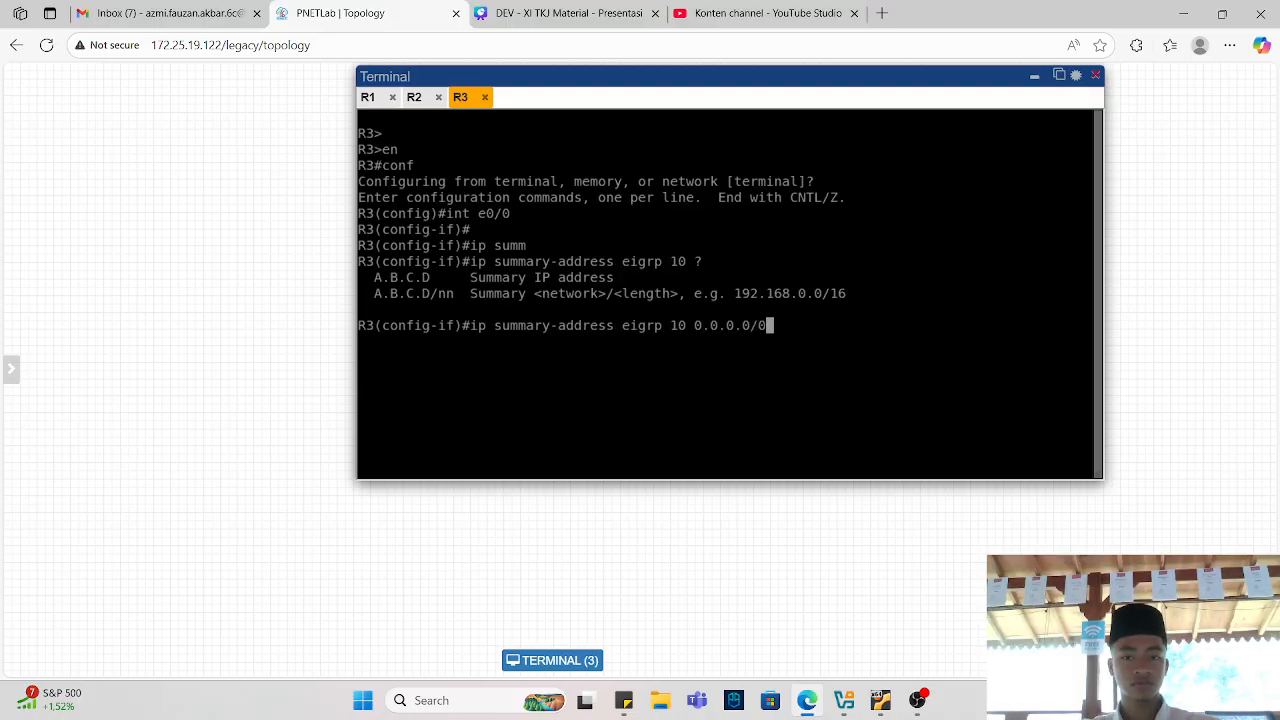
key(BackSpace)
key(BackSpace)
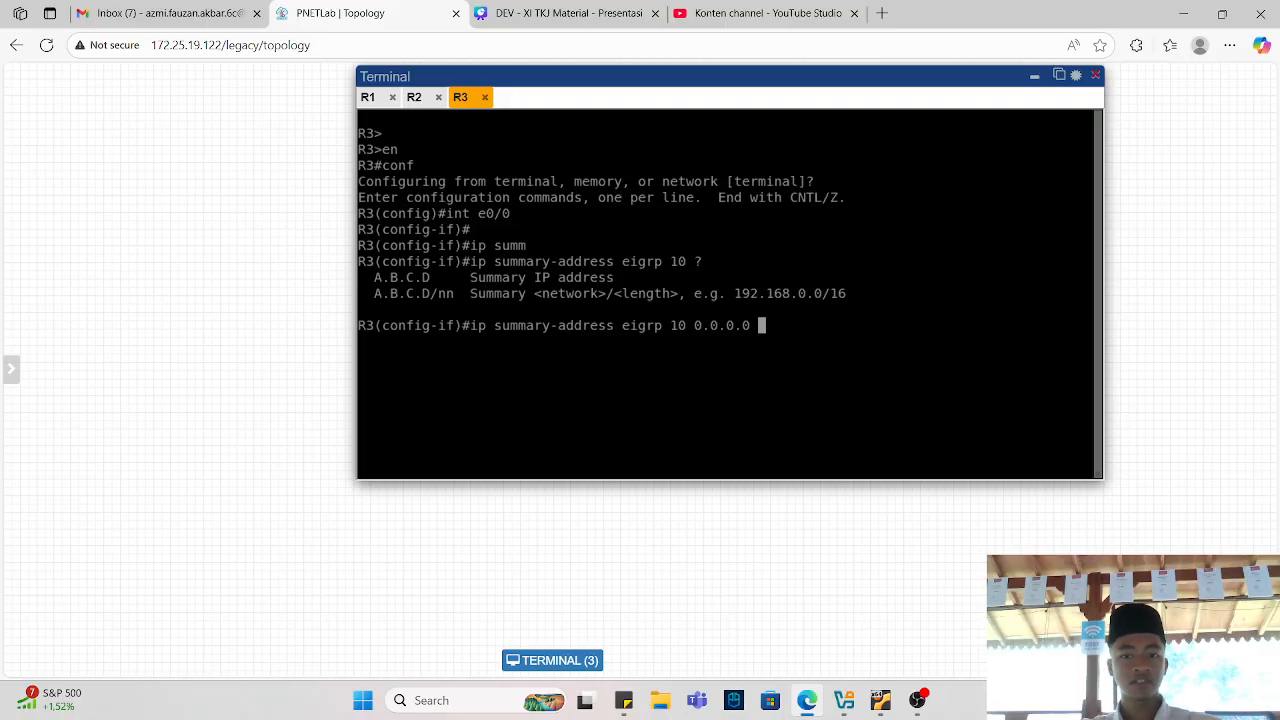
text(0.0.0.0)
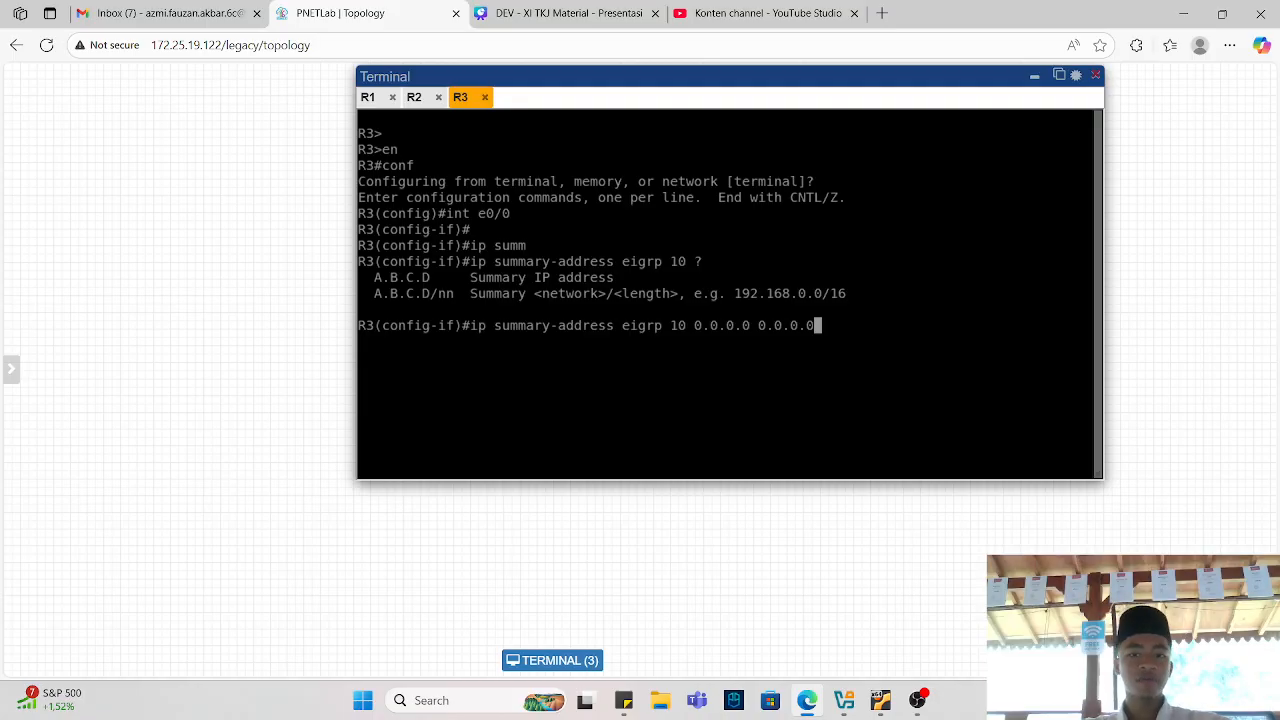
key(BackSpace)
key(BackSpace)
key(BackSpace)
key(BackSpace)
key(BackSpace)
key(BackSpace)
key(BackSpace)
text(?)
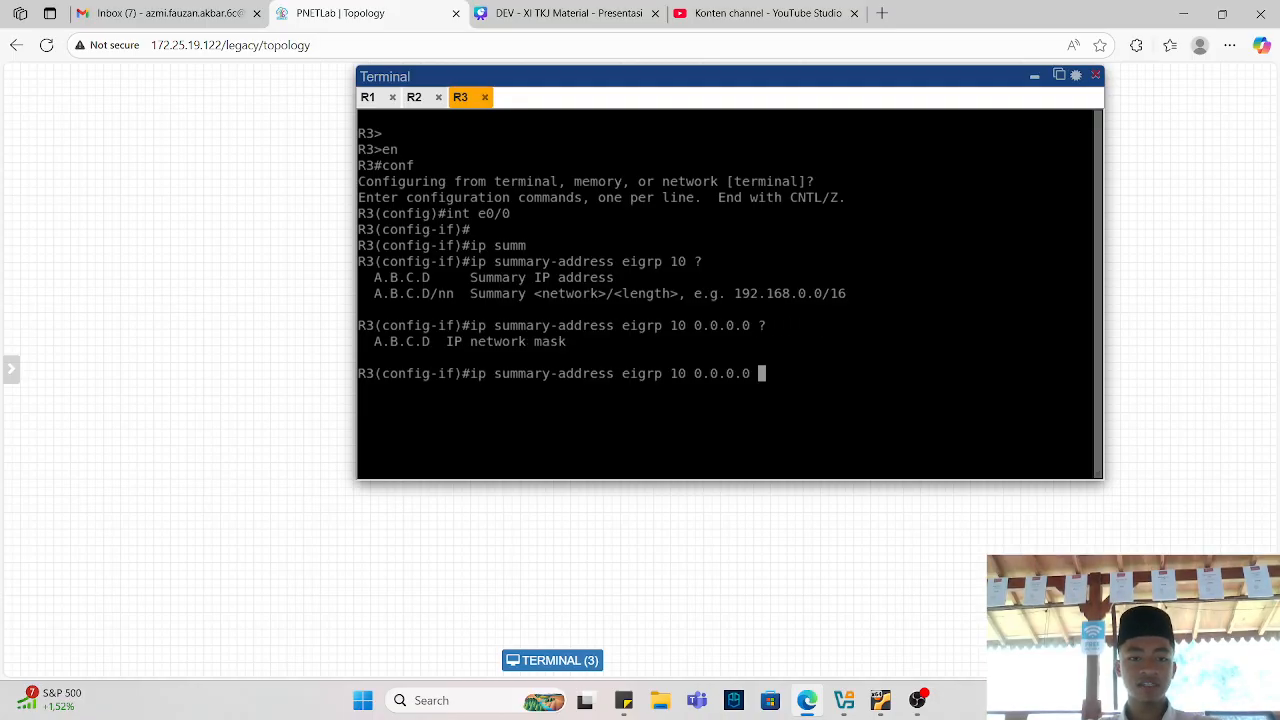
text(0.0.0.0)
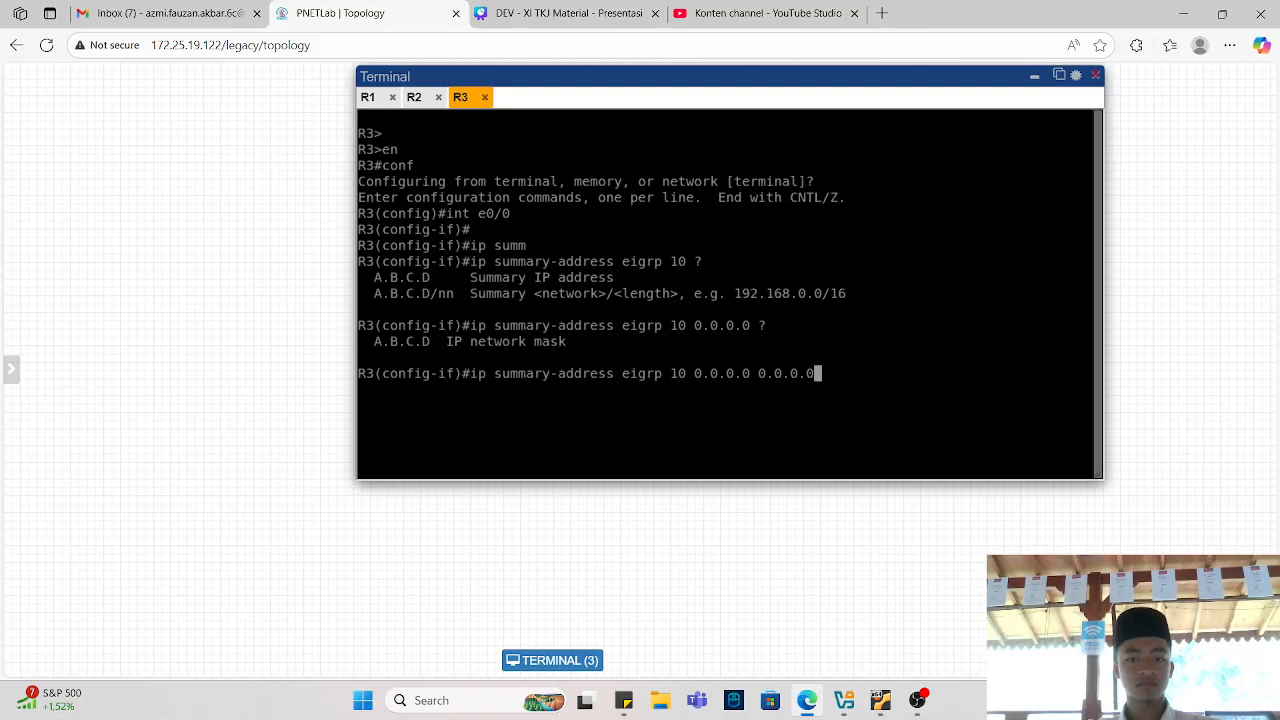
key(BackSpace)
key(BackSpace)
key(BackSpace)
key(BackSpace)
key(BackSpace)
key(BackSpace)
key(BackSpace)
key(BackSpace)
text(/0)
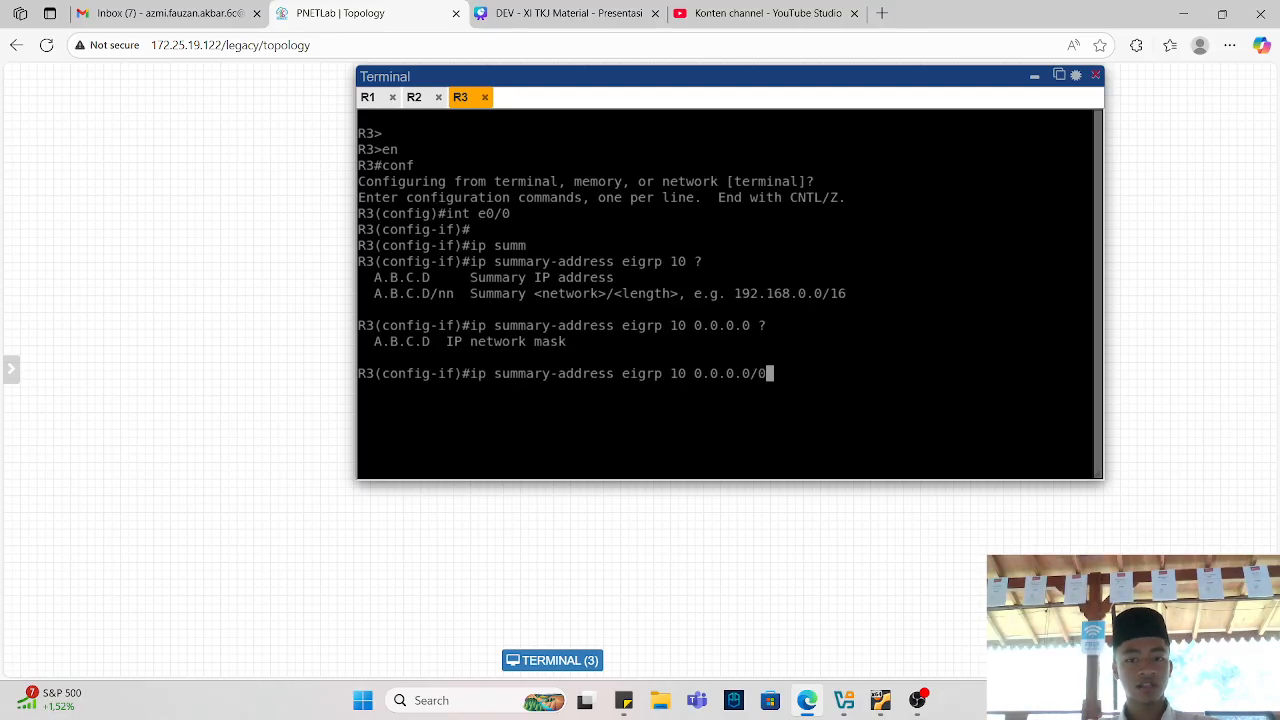
key(Return)
key(Return)
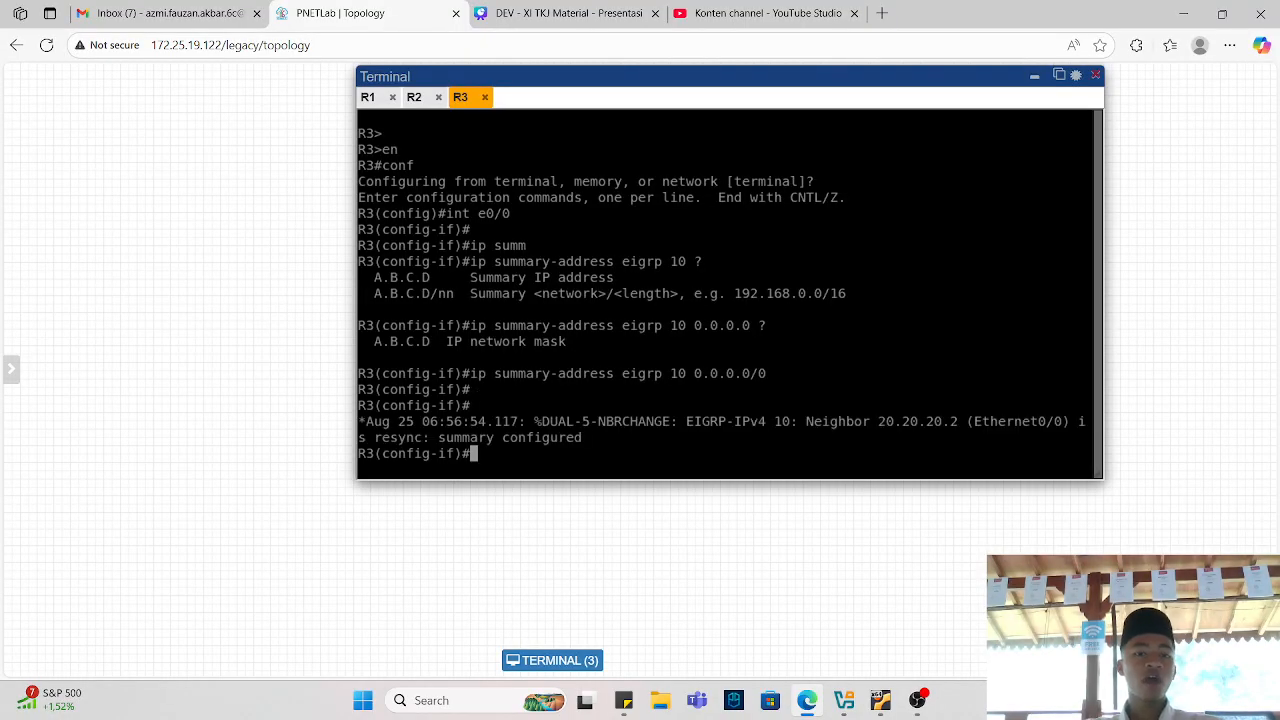
Review R3's running configuration and its IP routing table.
text(do sh run)
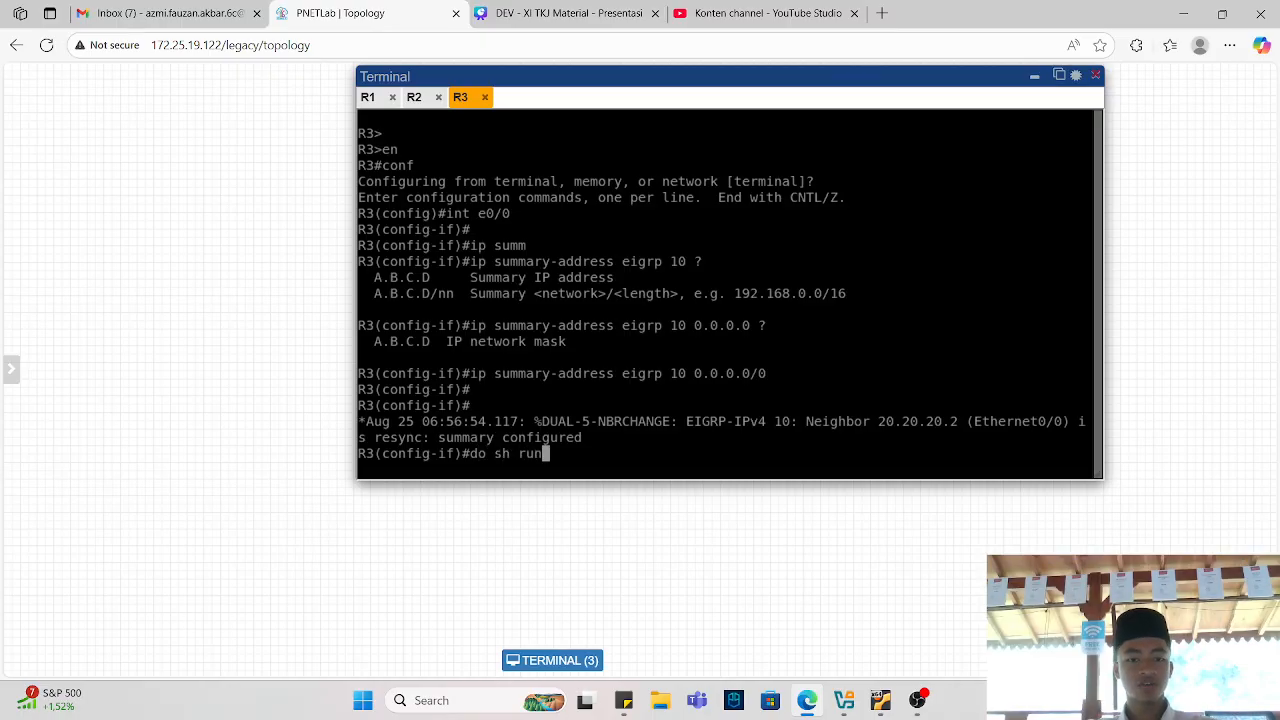
key(Return)
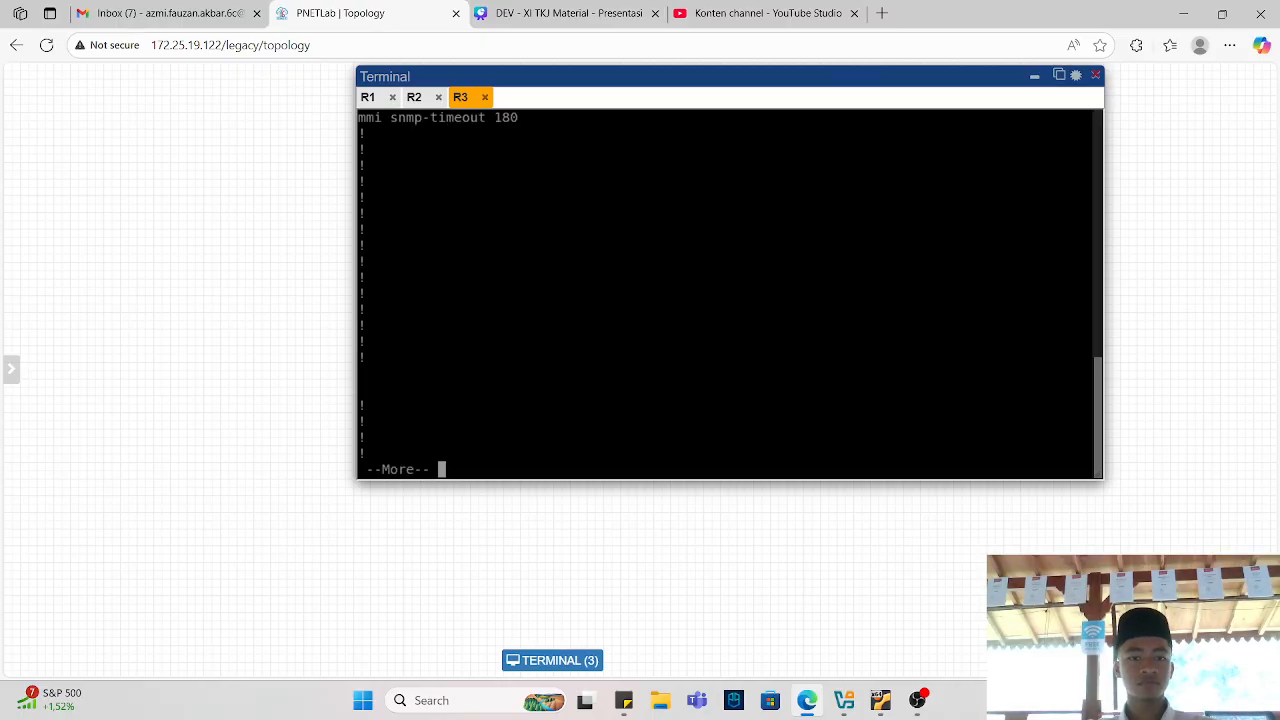
key(space)
key(q)
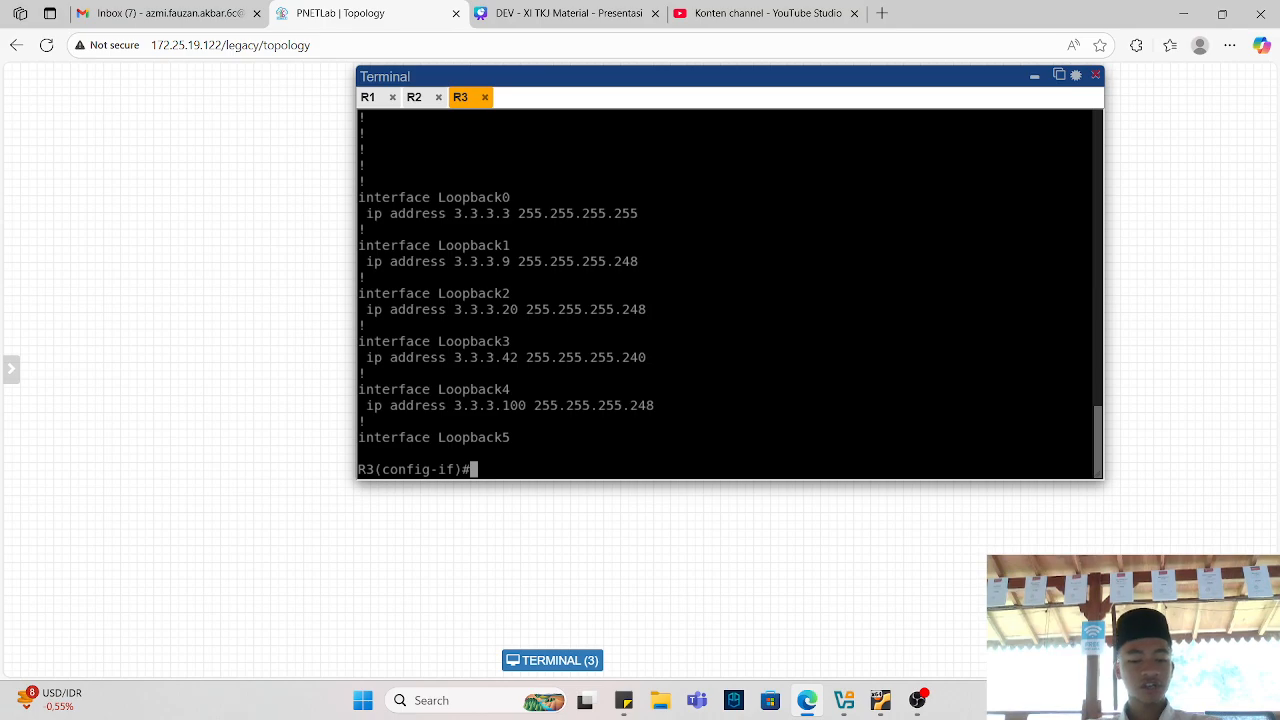
text(do sh ip route)
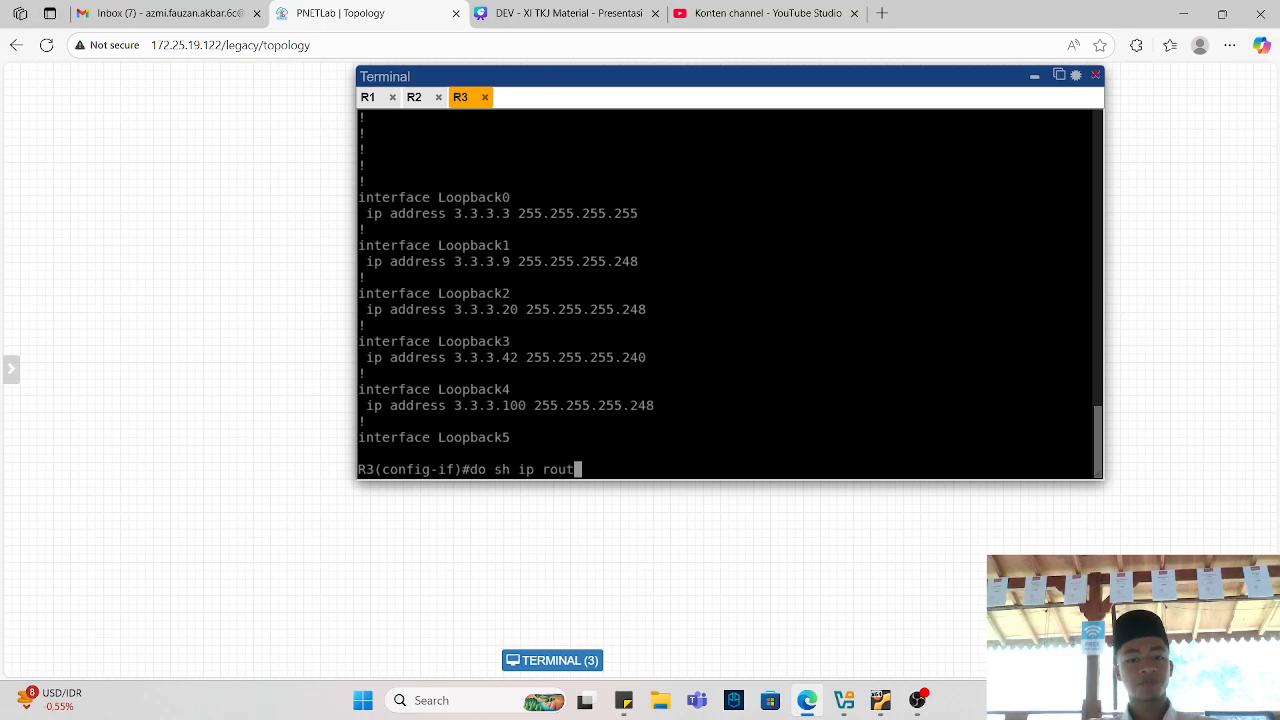
key(Return)
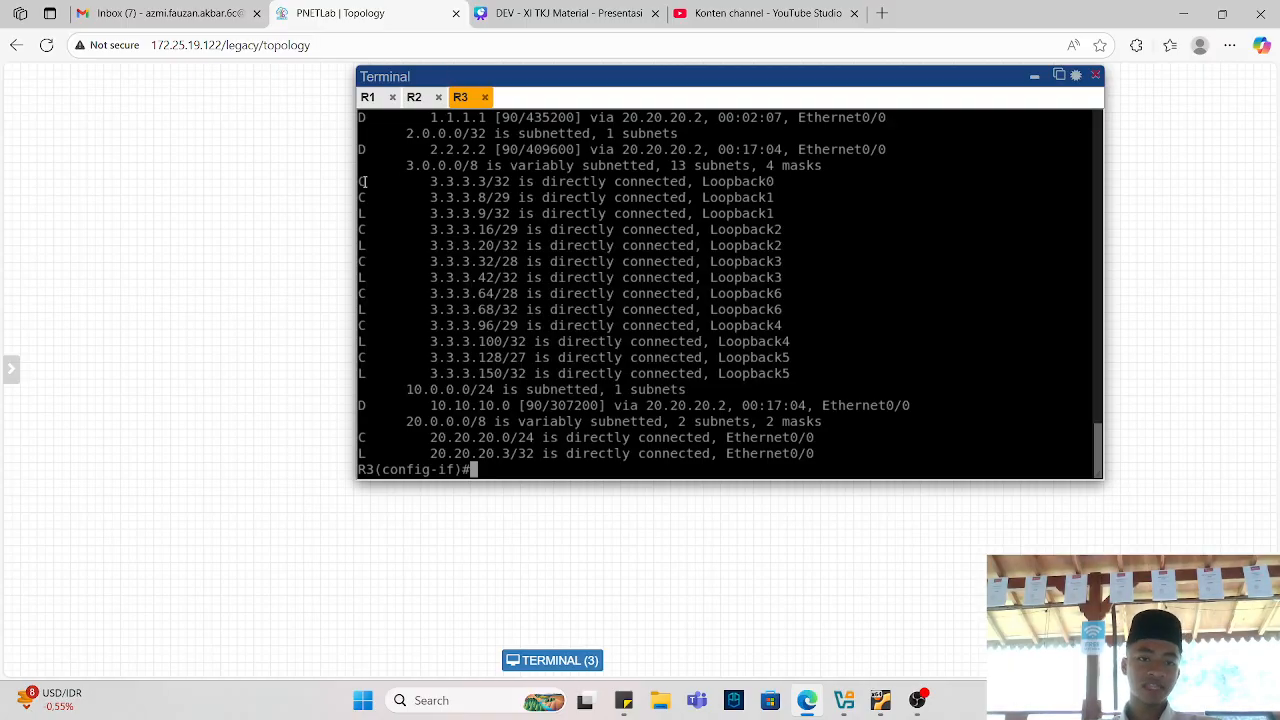
Switch to R1's console and display its IP routing table.
click(368, 97)
key(Return)
key(Return)
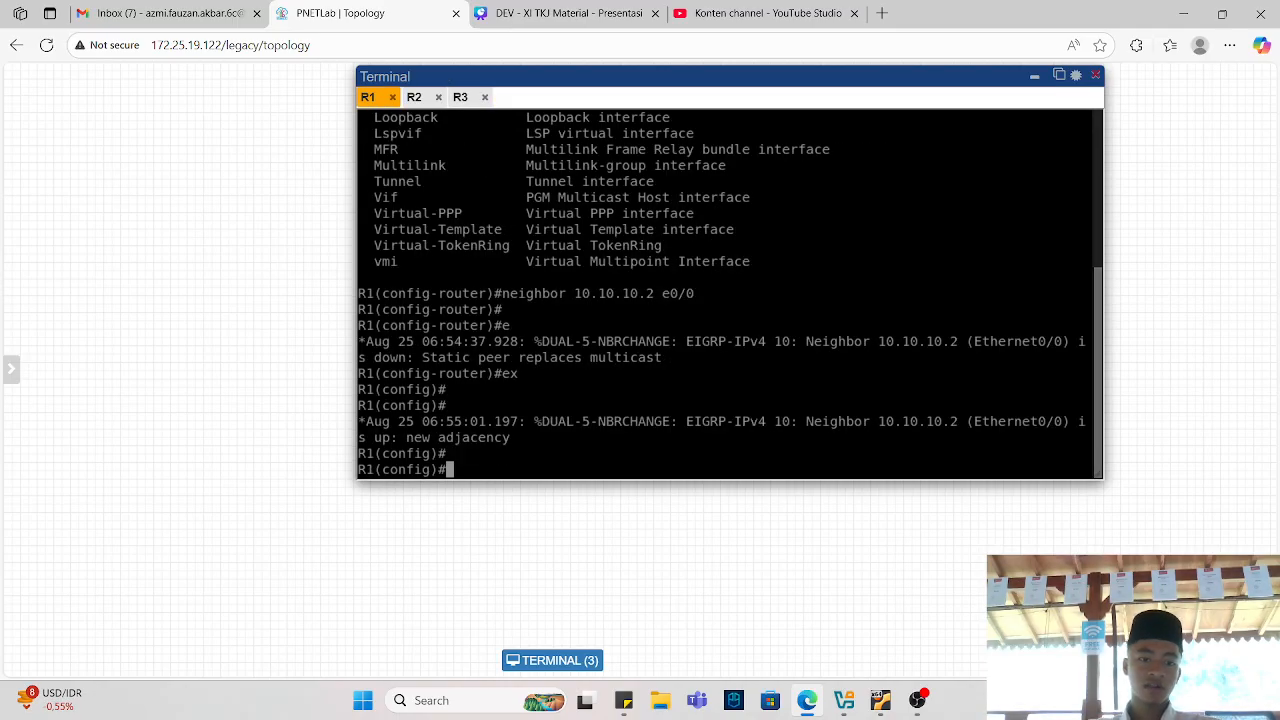
text(do sh ip route)
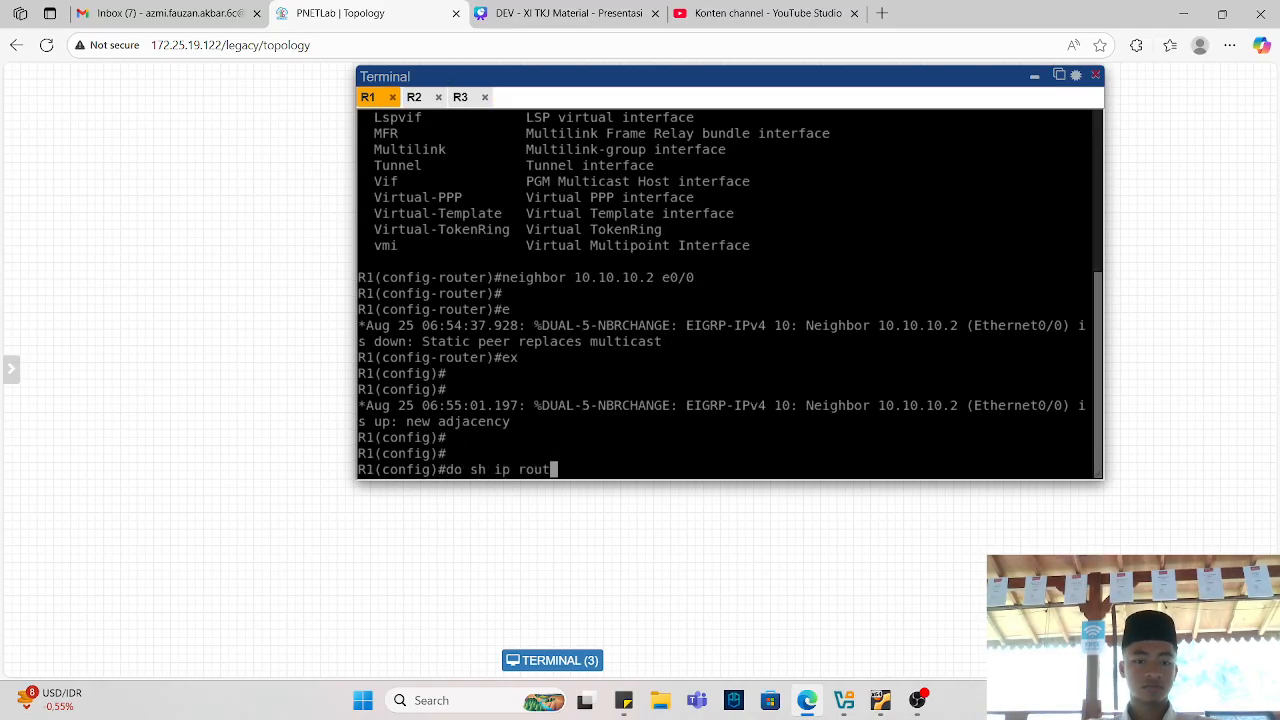
key(Return)
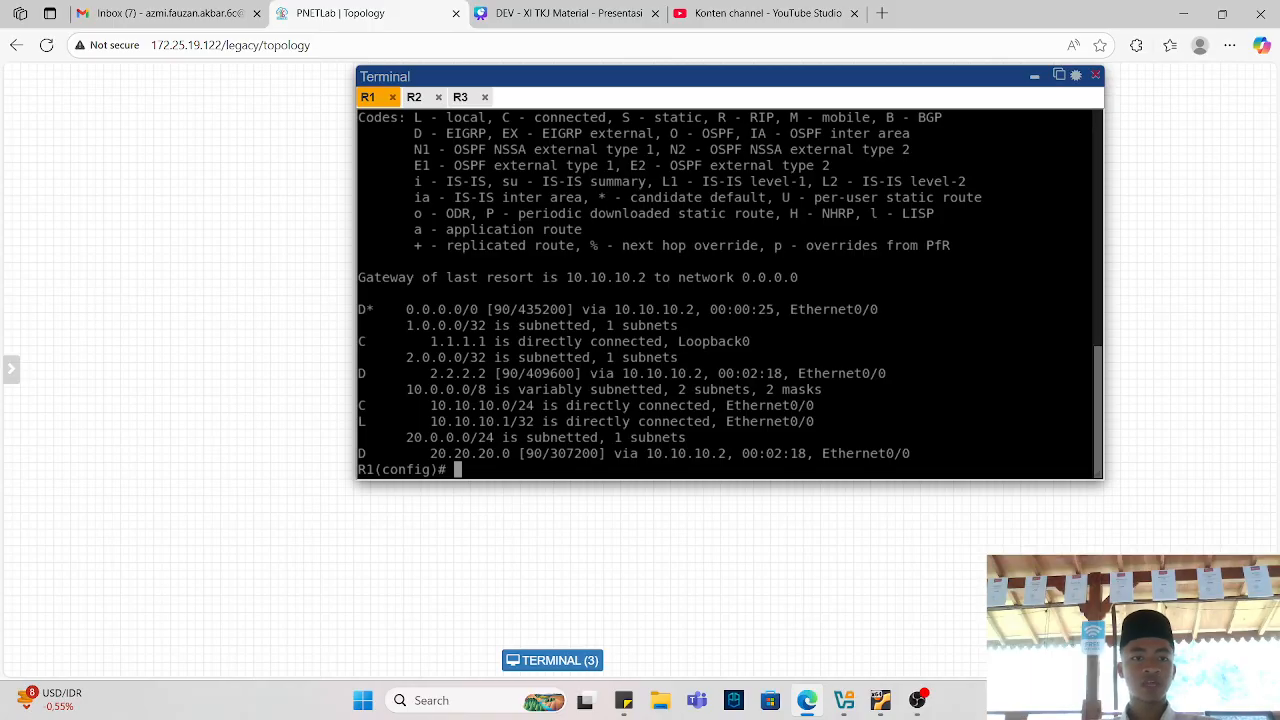
Switch to R2's console and display its IP routing table.
click(414, 97)
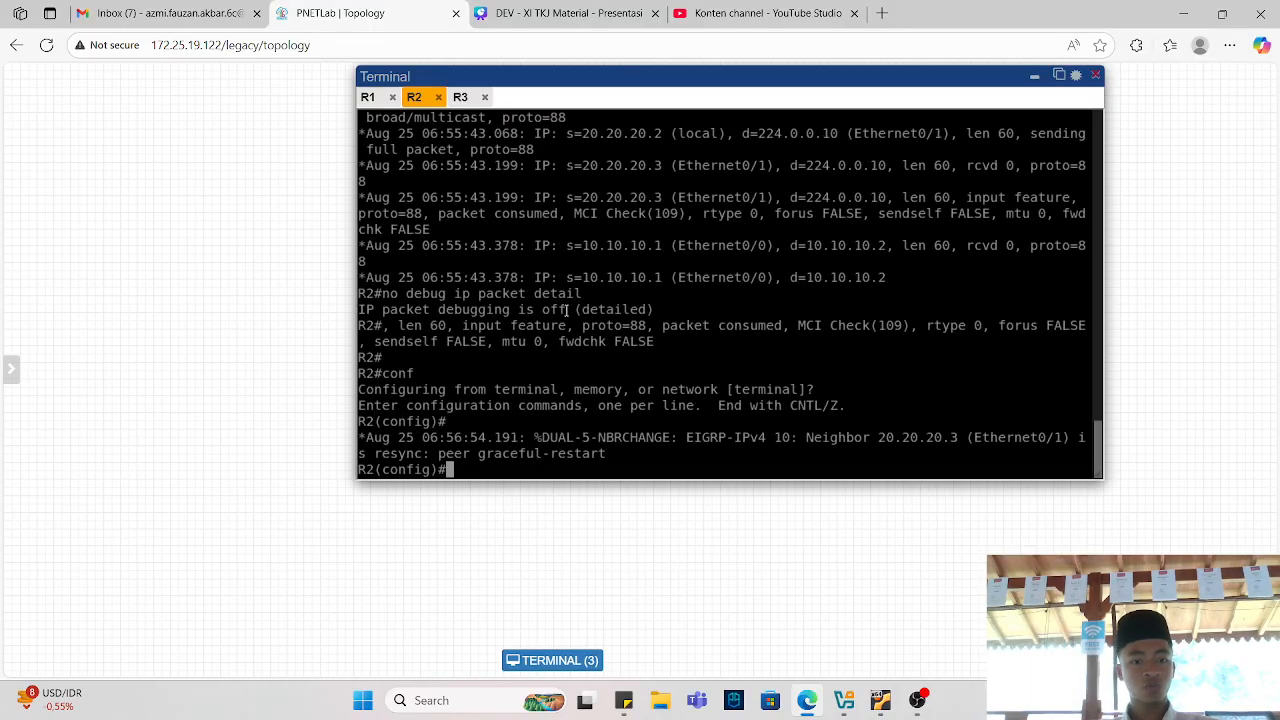
text(do sh)
text(ip route)
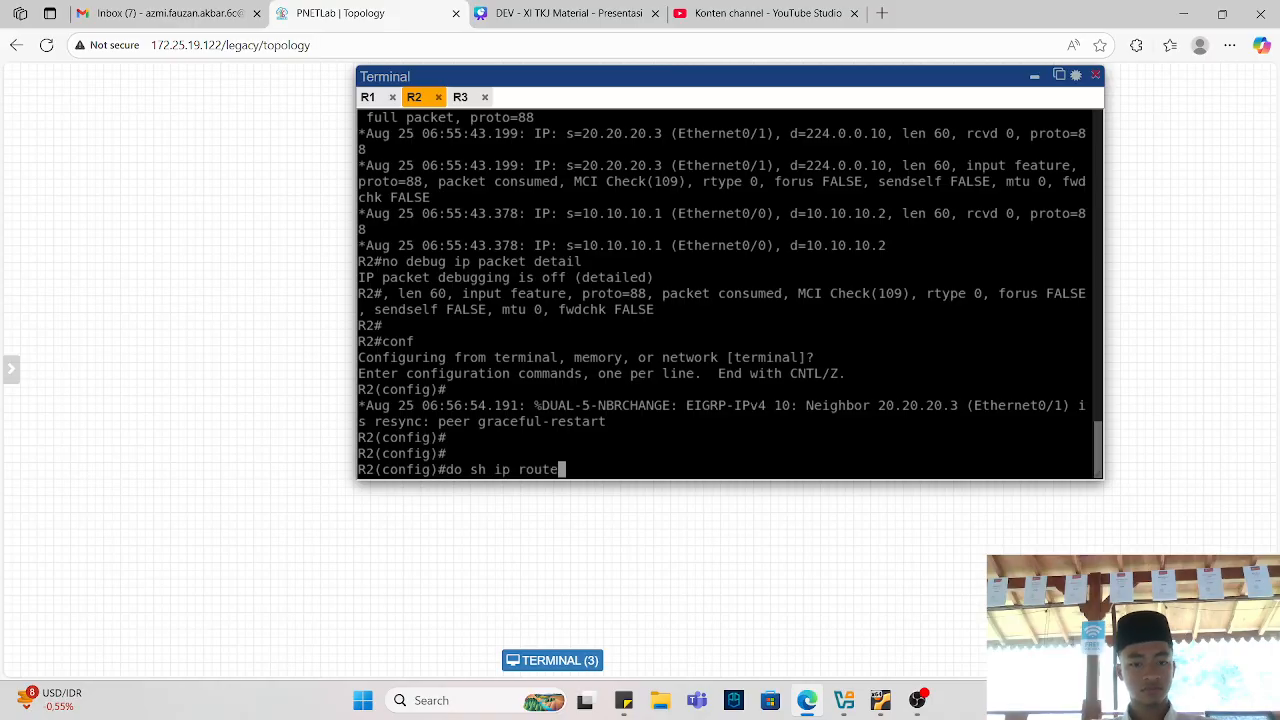
key(Return)
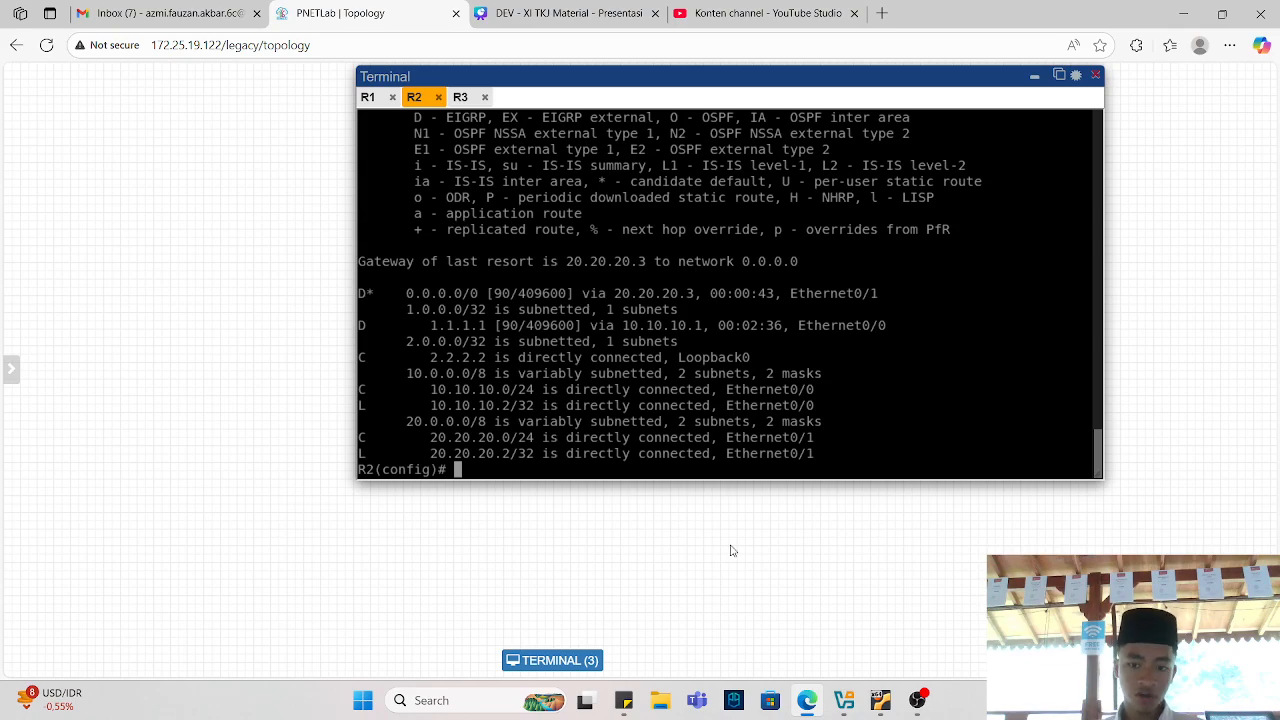
click(917, 700)
click(917, 700)
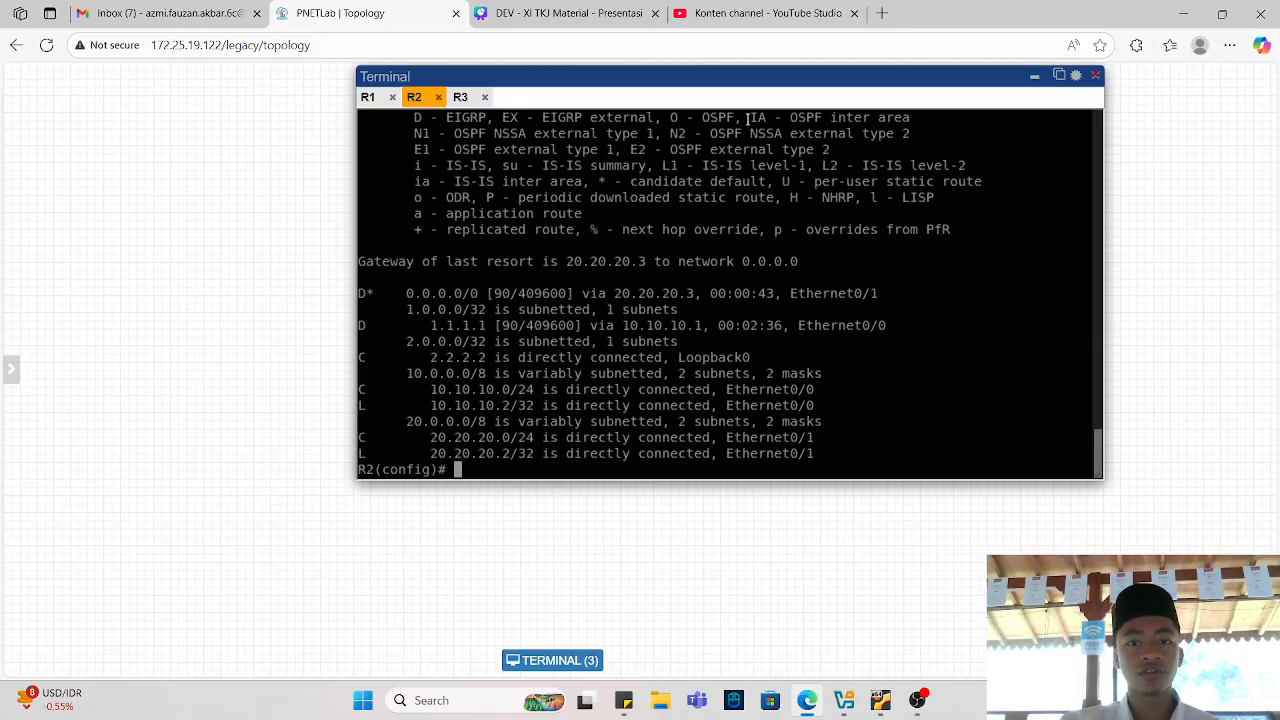
Move the terminal aside and rearrange R1, R2 and R3 in the topology into a rising diagonal line.
drag(686, 74, 1075, 257)
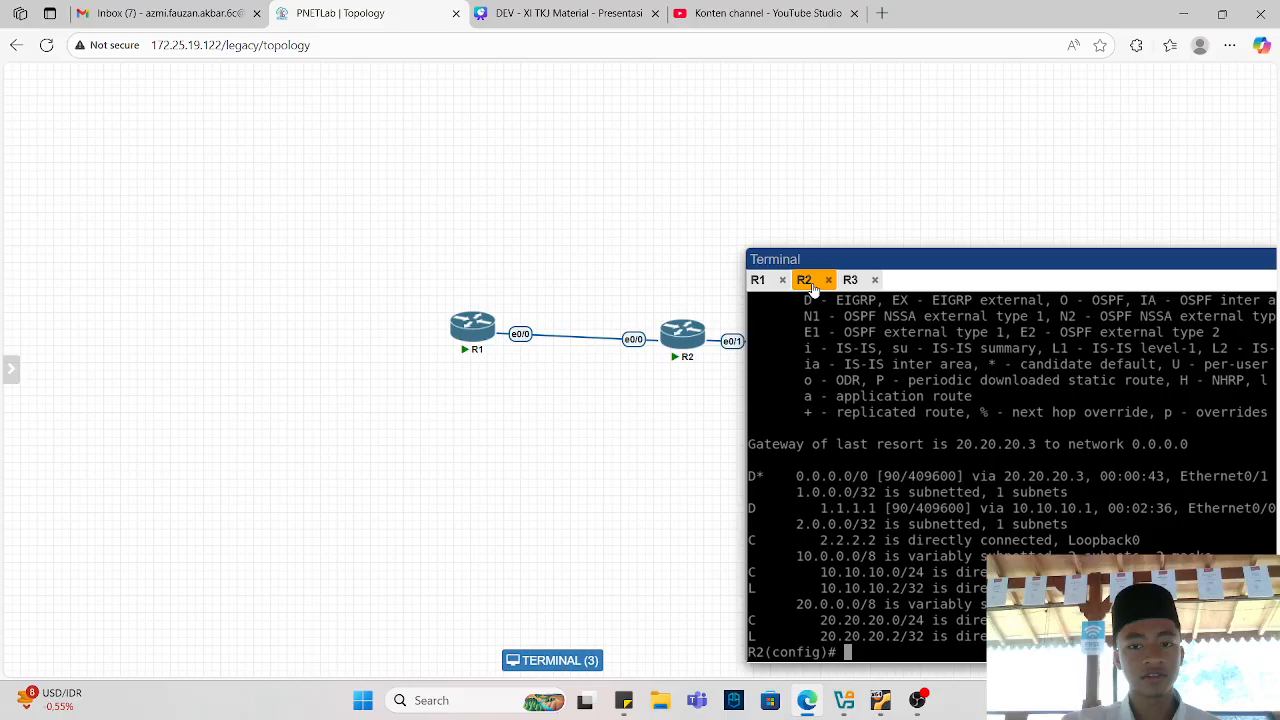
drag(865, 259, 932, 481)
drag(571, 290, 749, 246)
drag(297, 220, 240, 381)
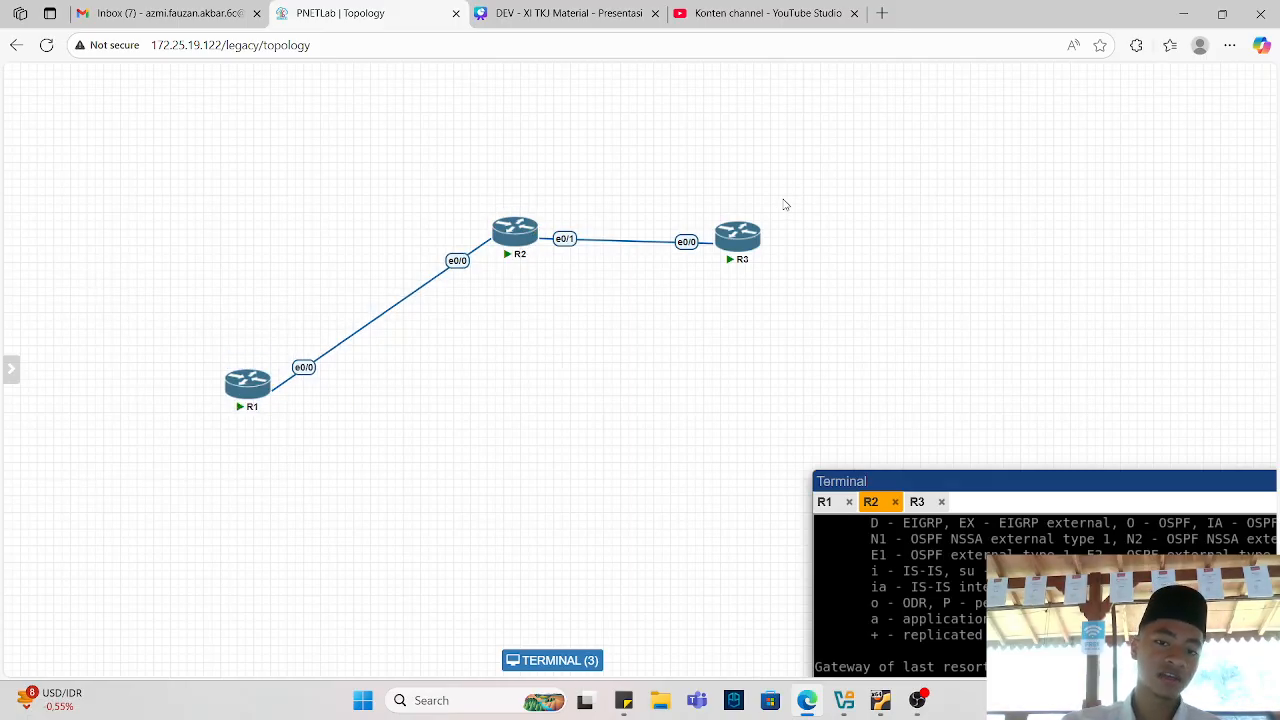
drag(730, 240, 819, 152)
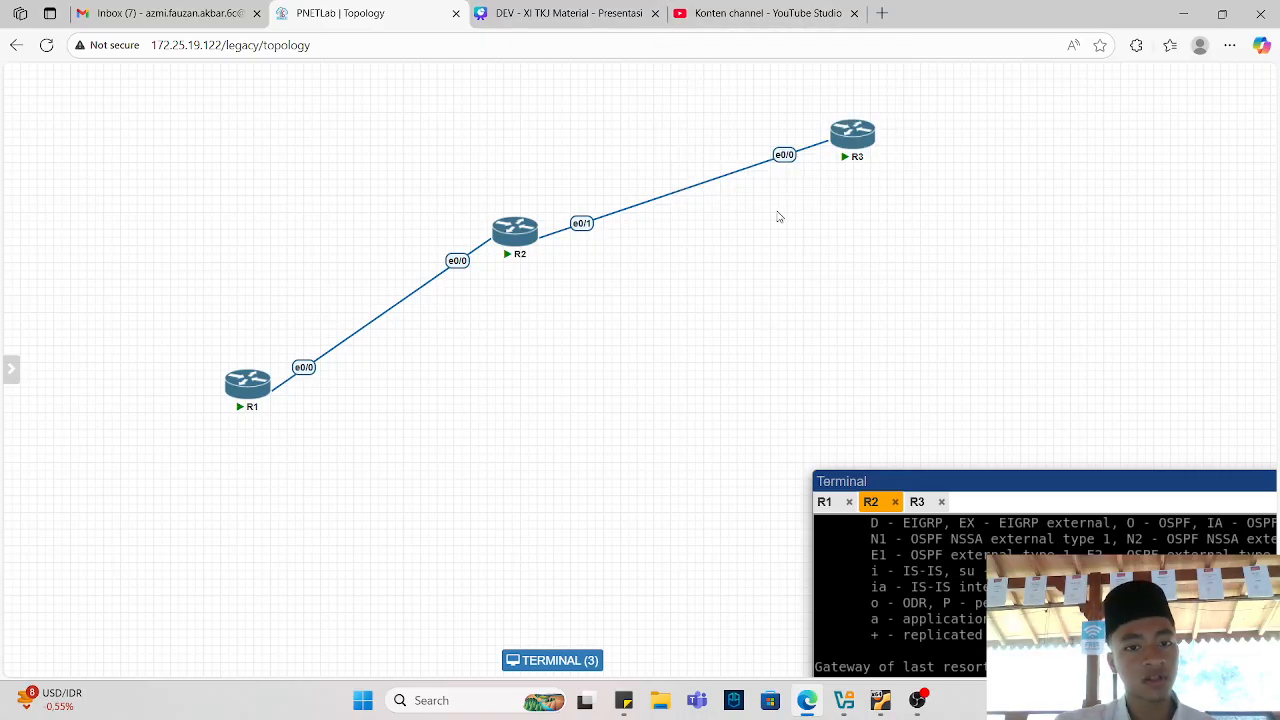
Bring the terminal back to R3's tab and highlight the loopback routes in its routing table.
drag(934, 477, 637, 150)
click(620, 175)
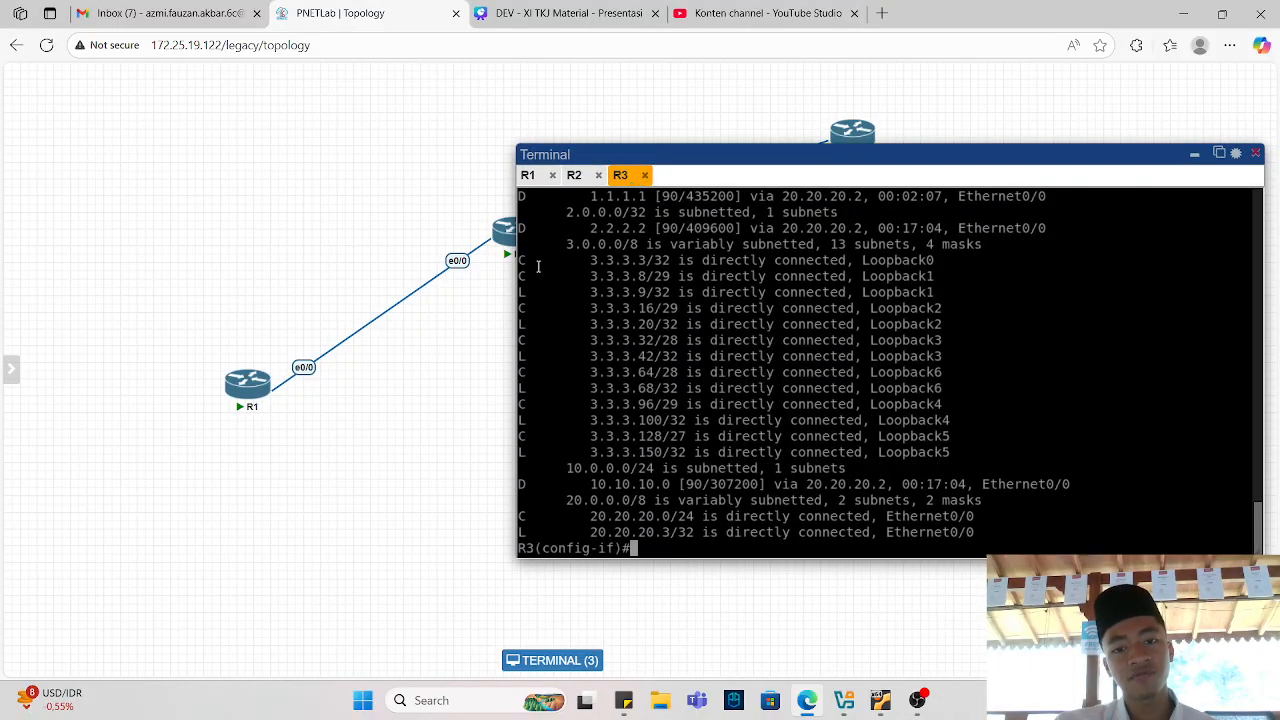
drag(537, 266, 975, 452)
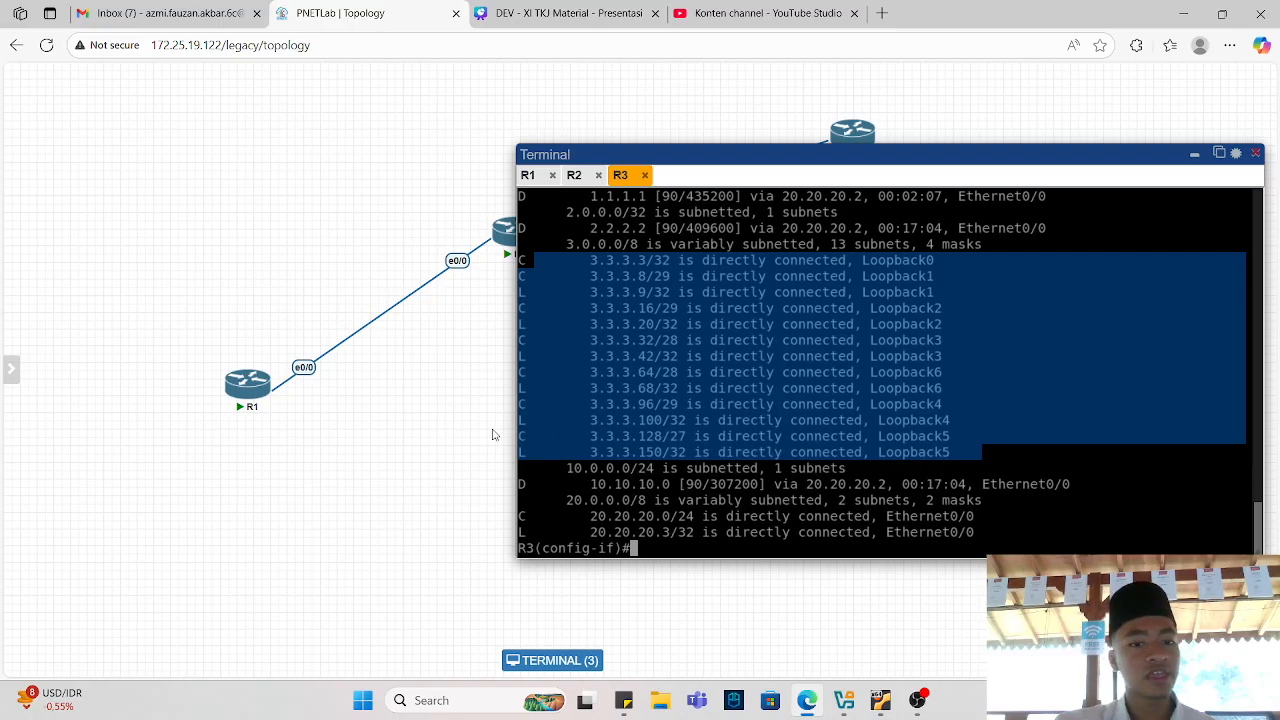
click(840, 234)
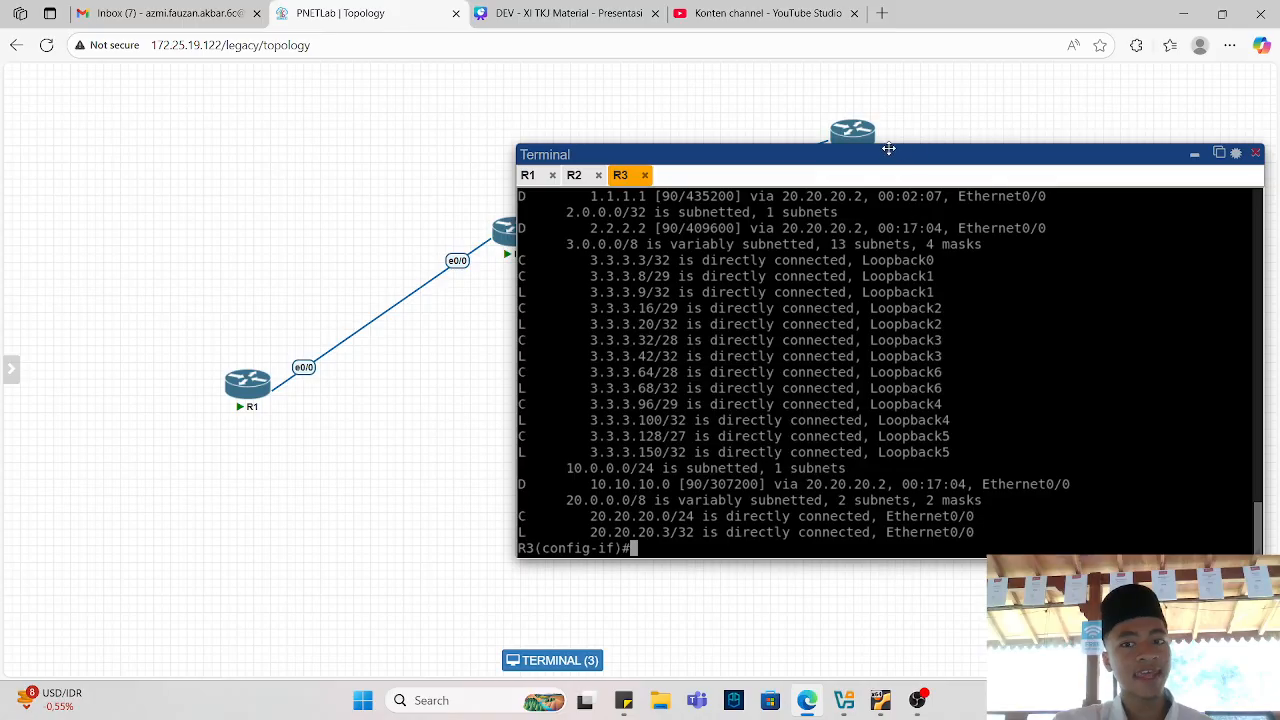
Compare the default routes in R2's and R1's routing tables across the console tabs.
drag(885, 150, 1114, 355)
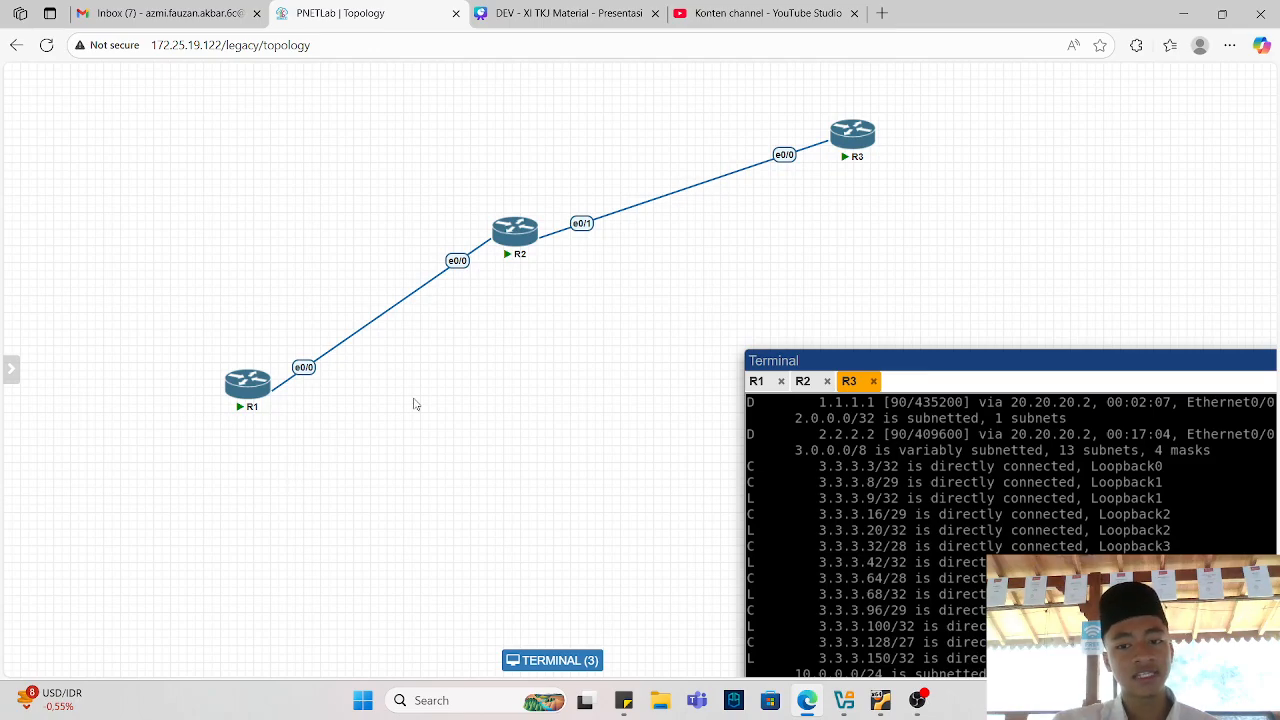
drag(874, 352, 716, 208)
click(645, 238)
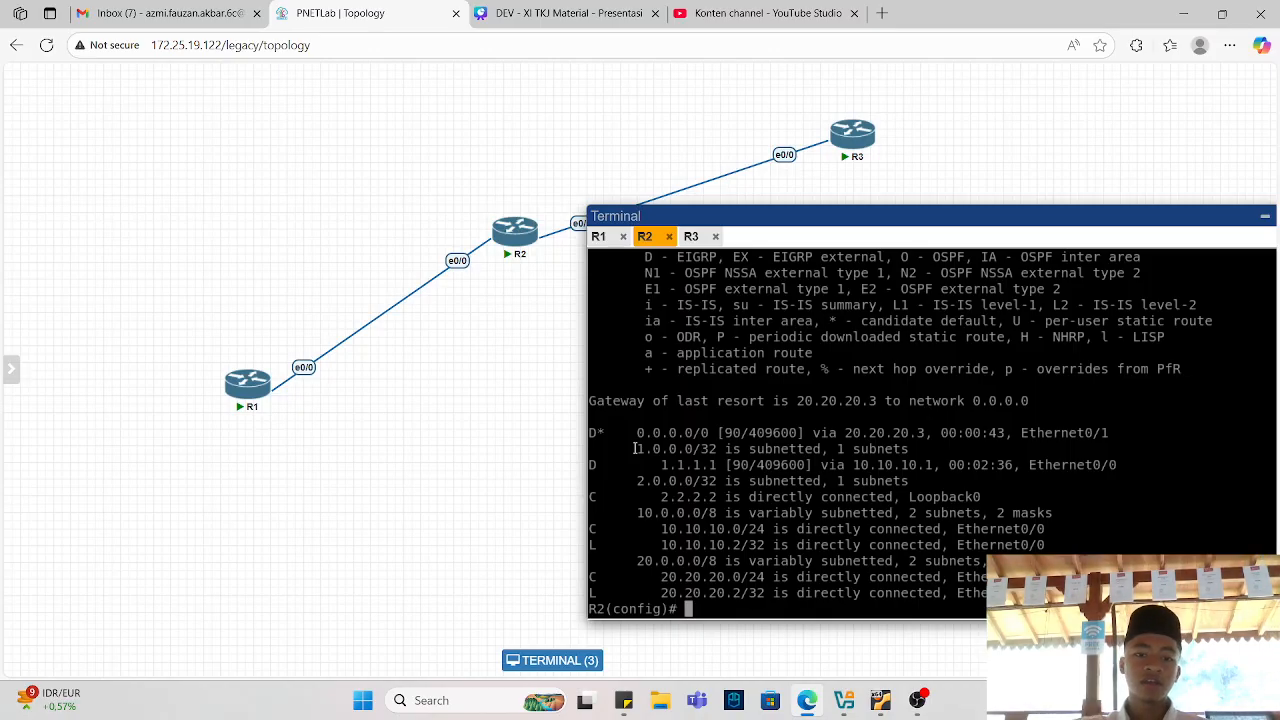
click(598, 237)
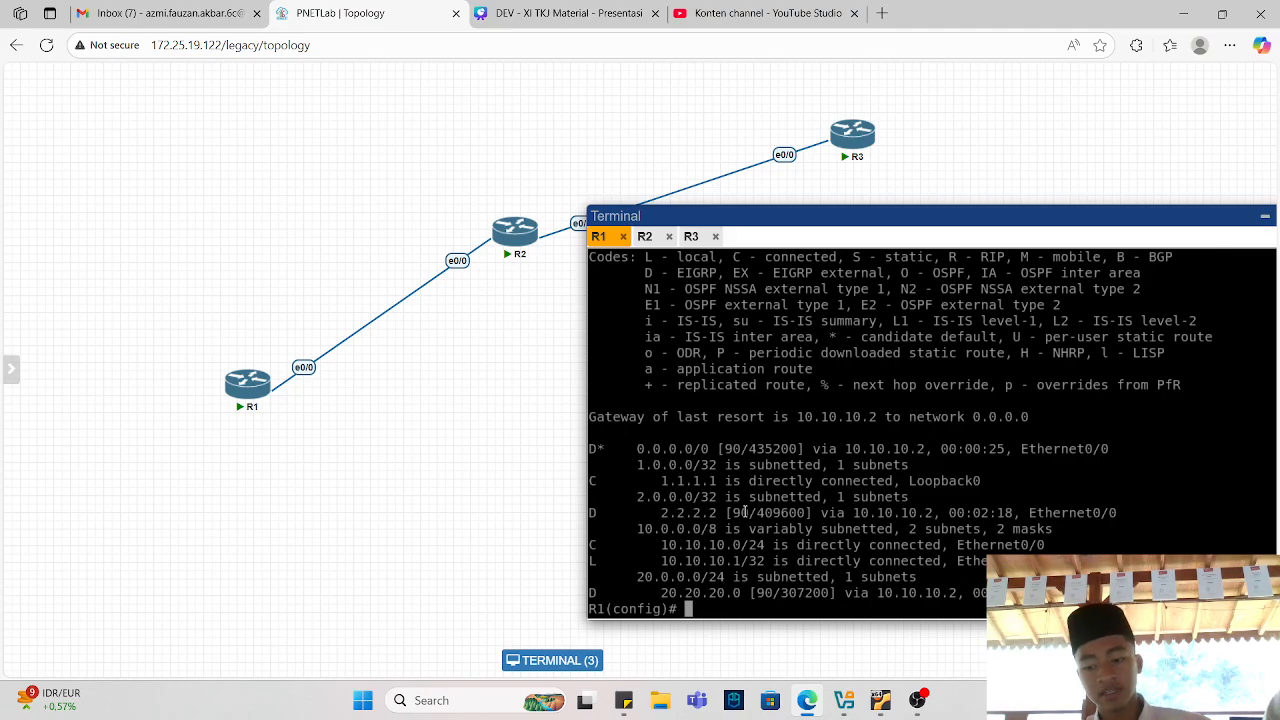
key(Return)
key(Return)
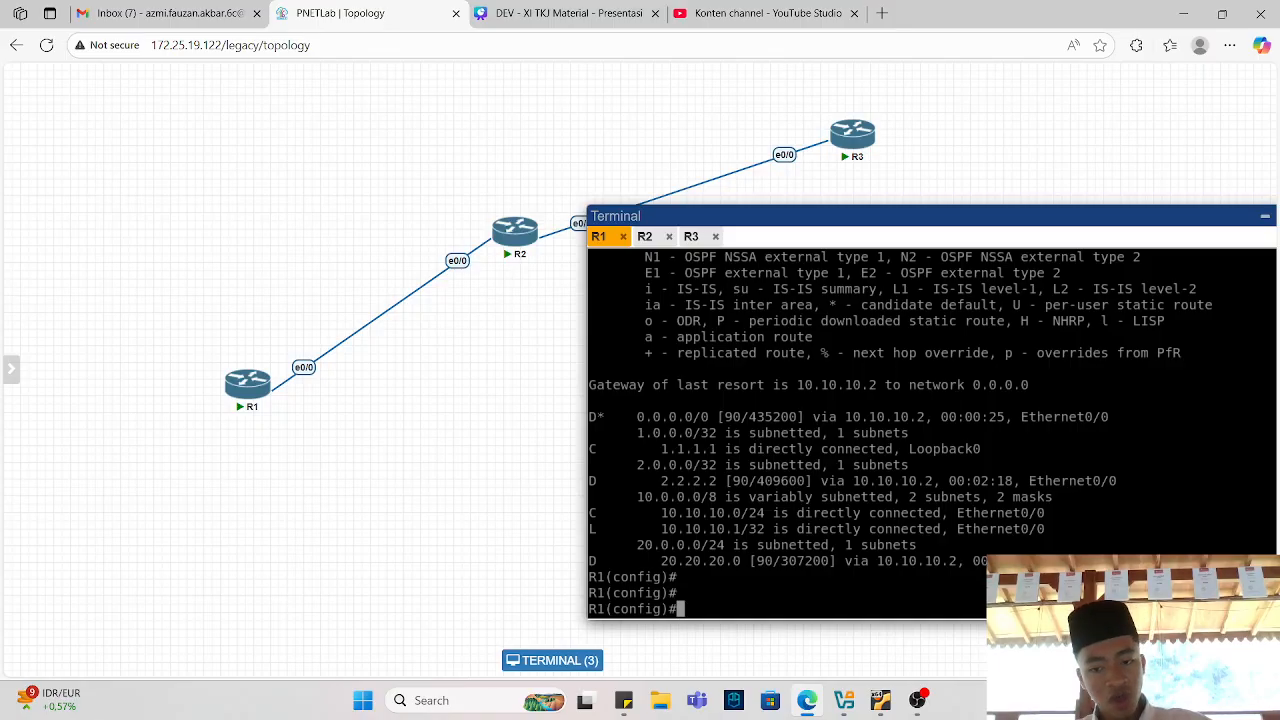
Review R3's routing table on its console tab and reposition the terminal window.
click(691, 236)
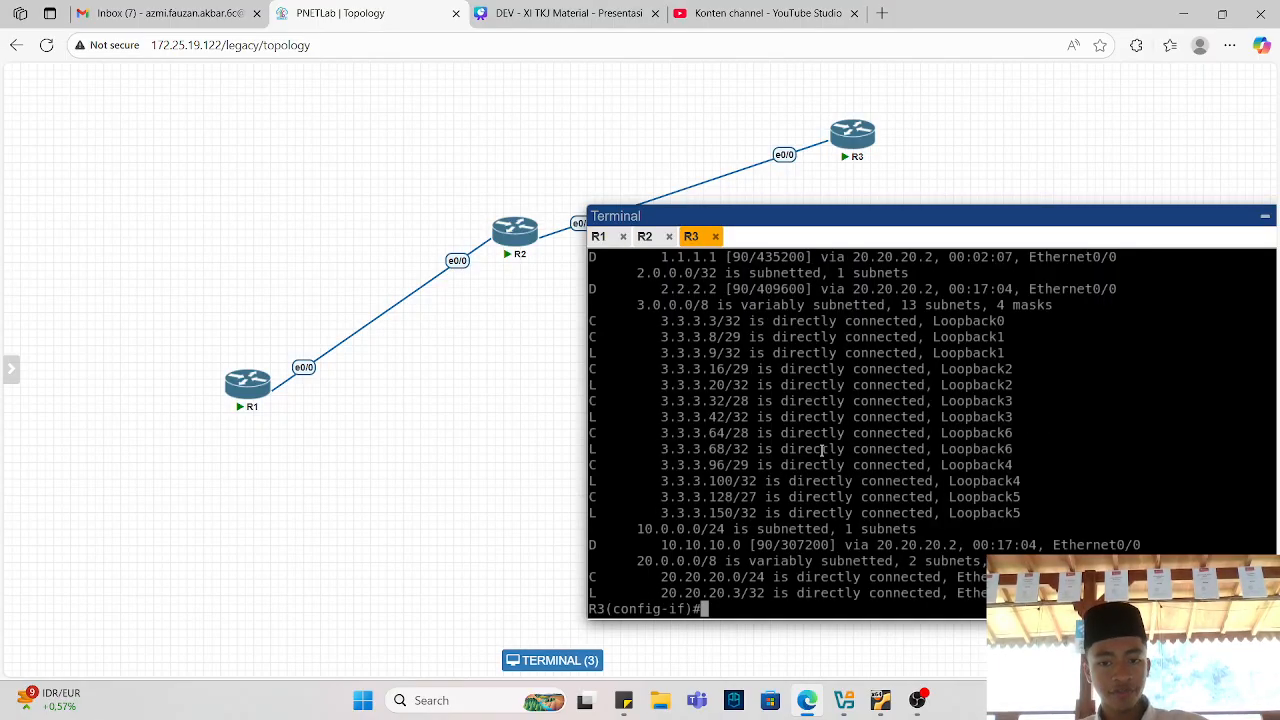
drag(662, 322, 893, 460)
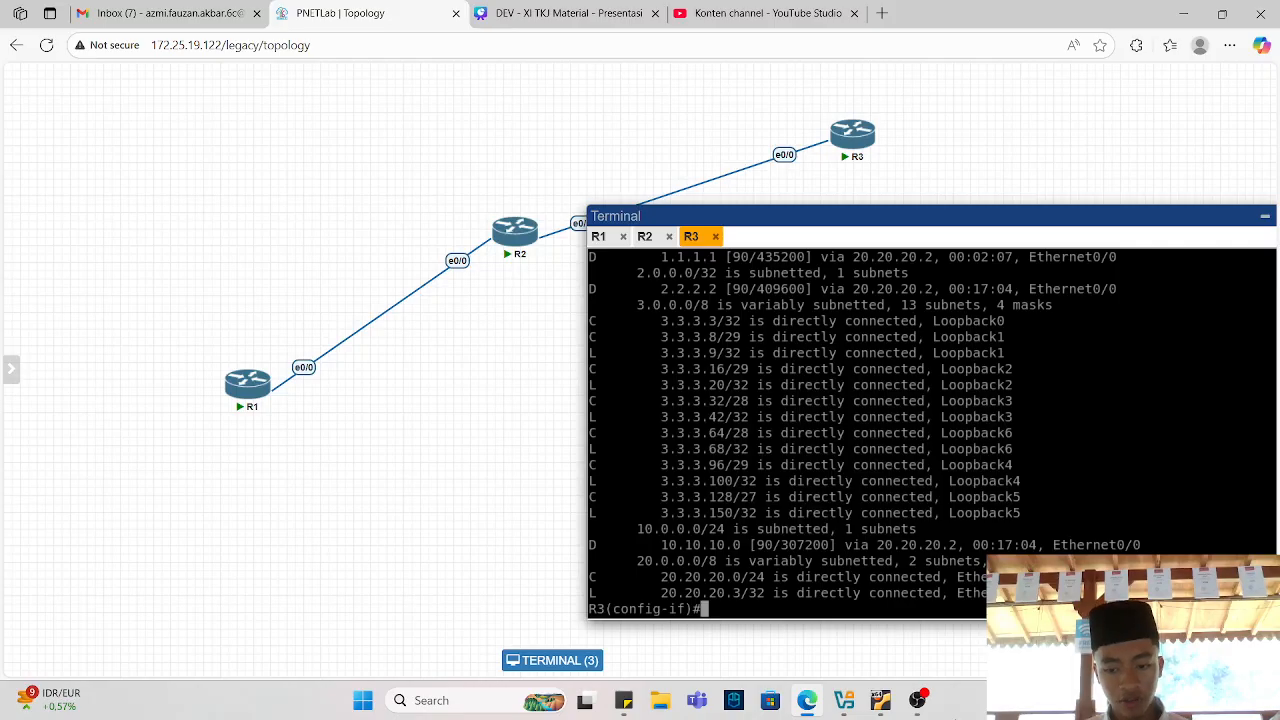
click(918, 700)
click(918, 700)
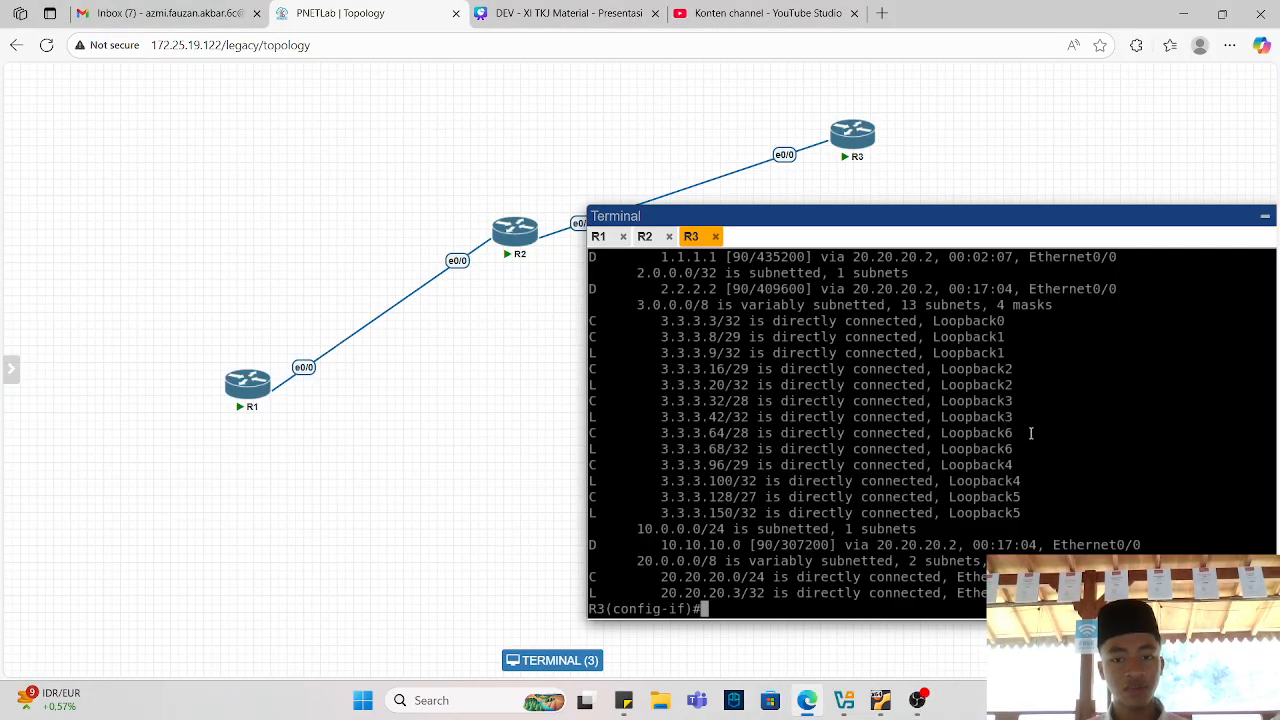
drag(876, 216, 1008, 208)
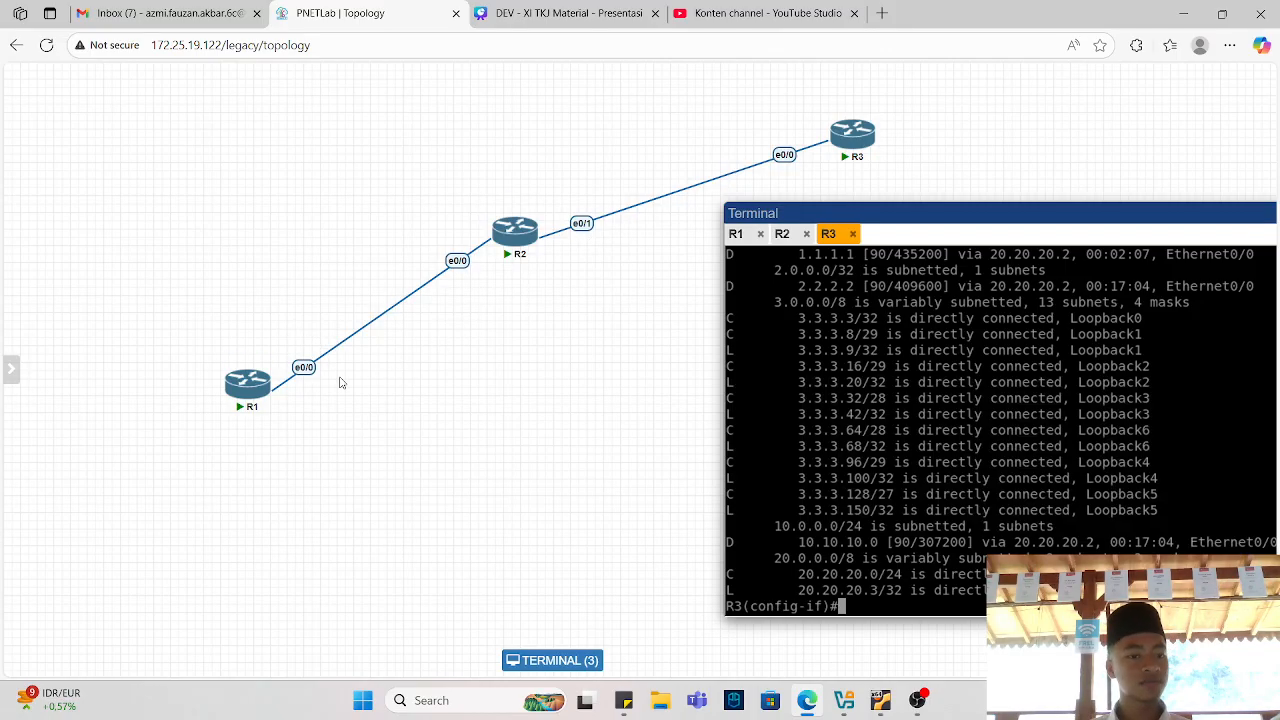
Switch to R1's console, move the terminal up, and ping R3's loopback 3.3.3.3.
click(734, 236)
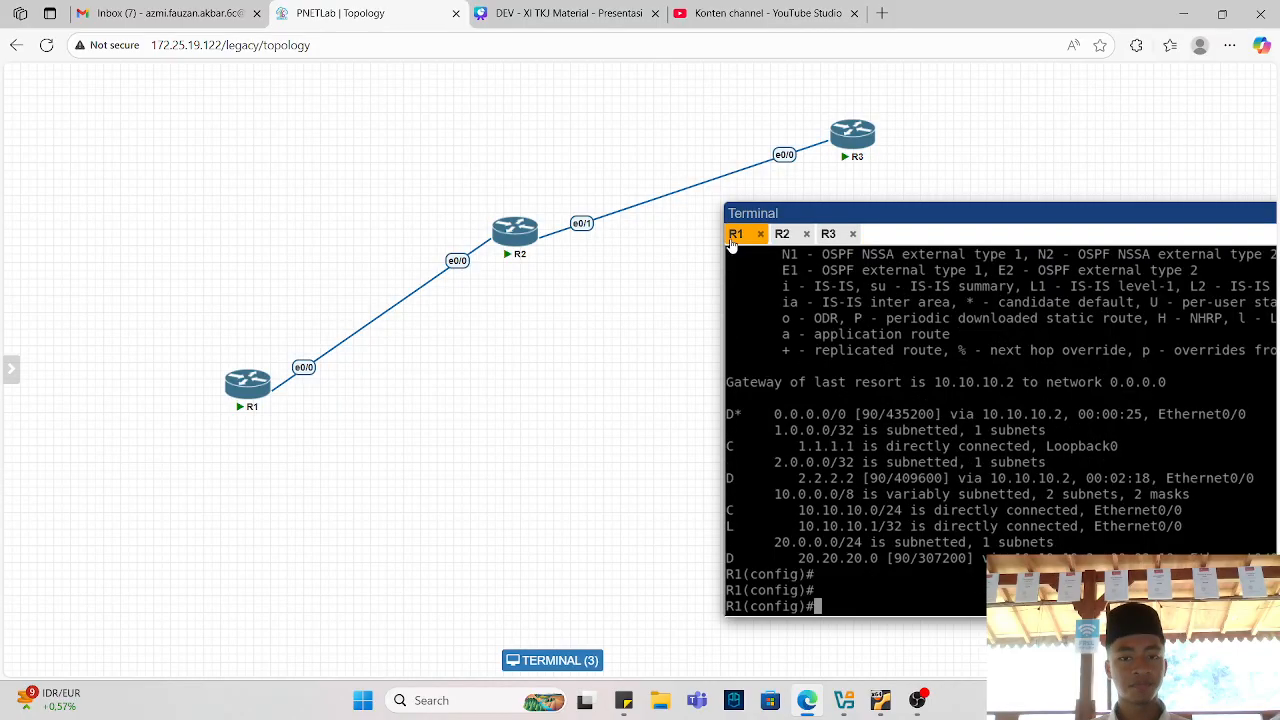
drag(841, 202, 744, 132)
key(Return)
key(Return)
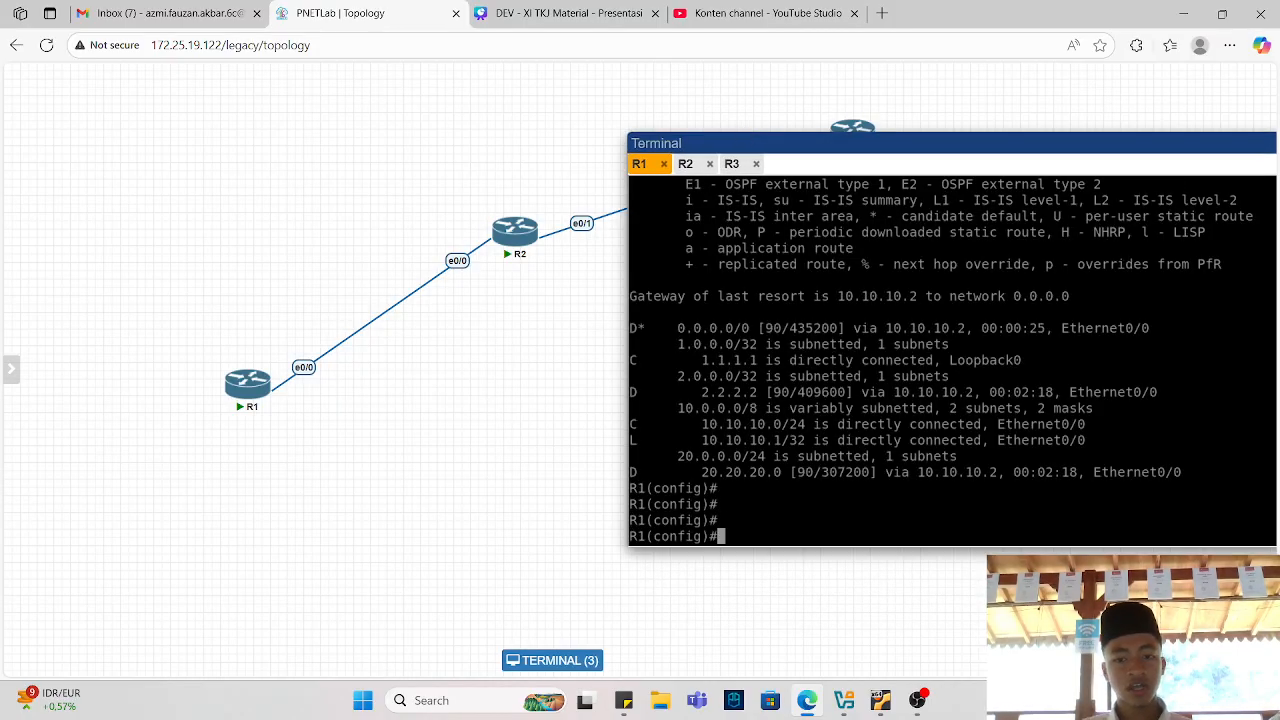
text(do ping 3.3..3)
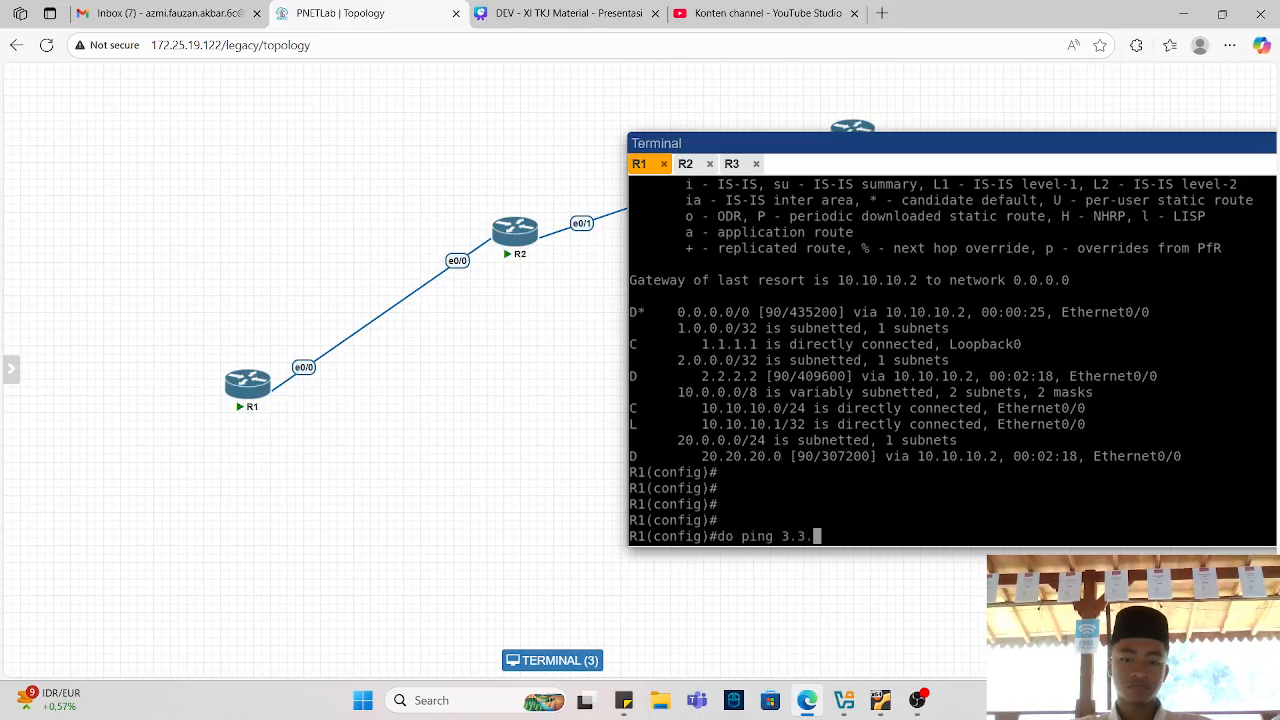
key(Return)
text(do ping 3.3.3.)
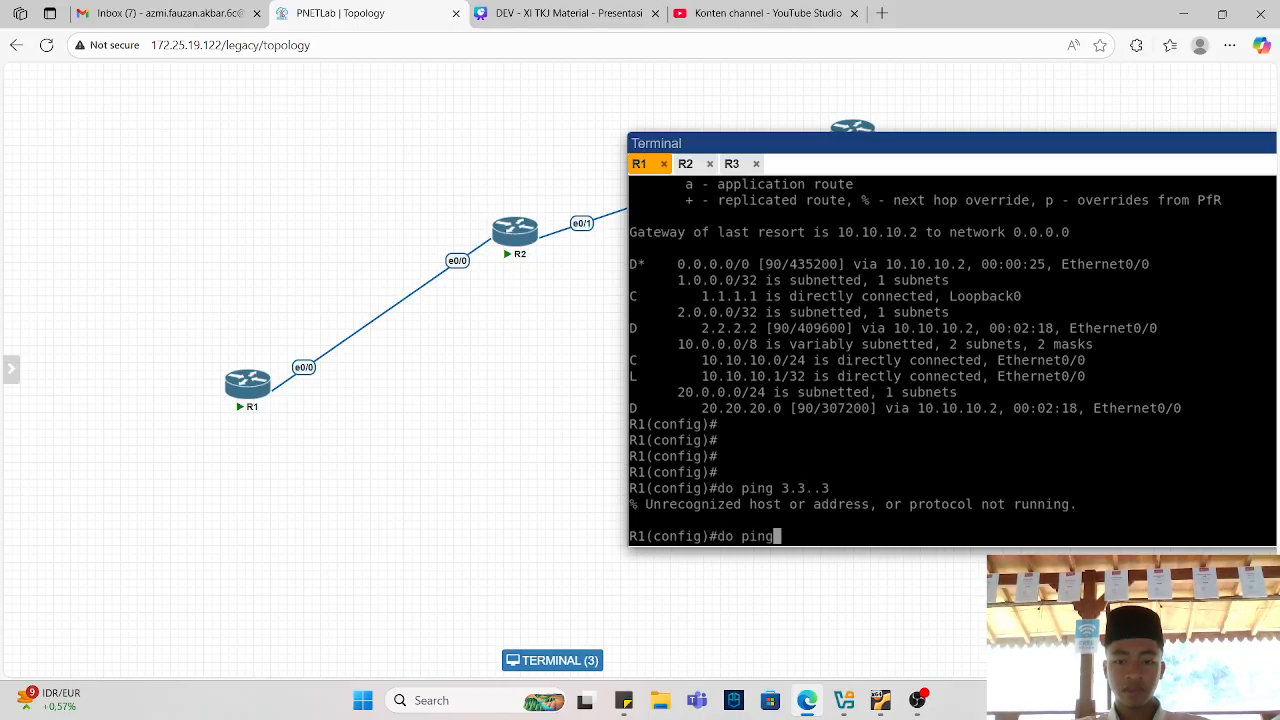
key(Return)
key(Up)
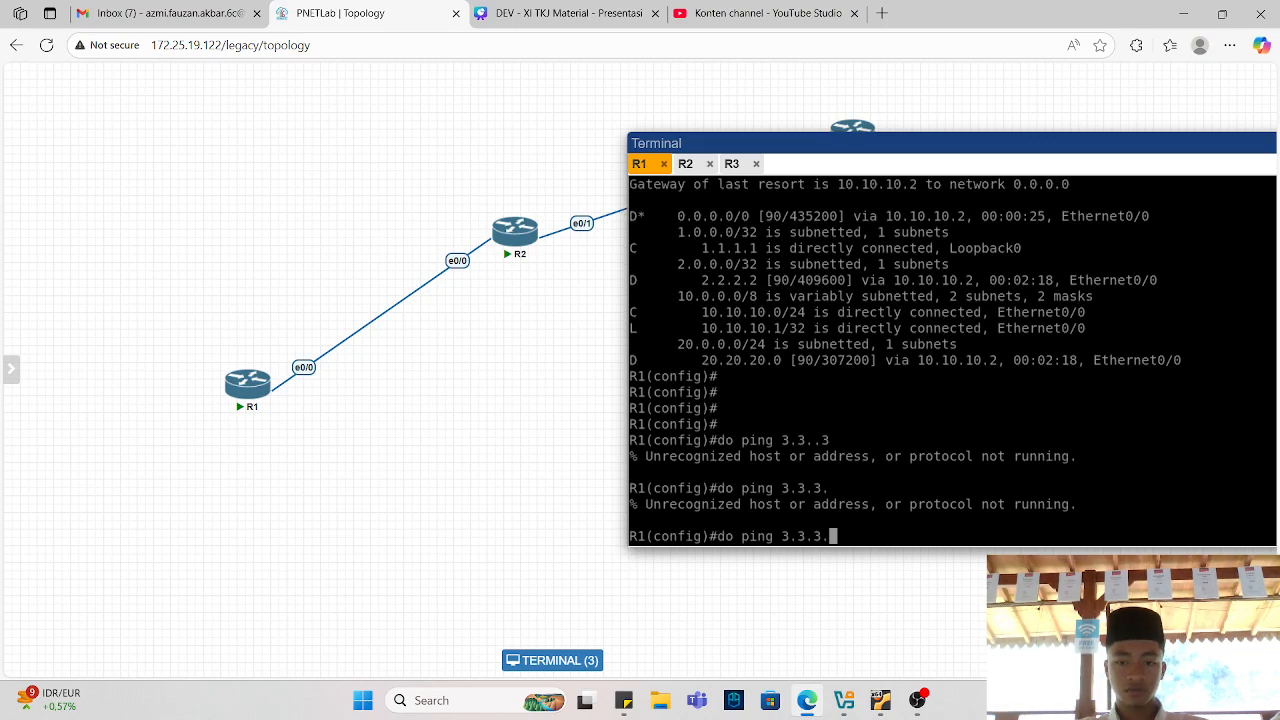
text(3)
key(Return)
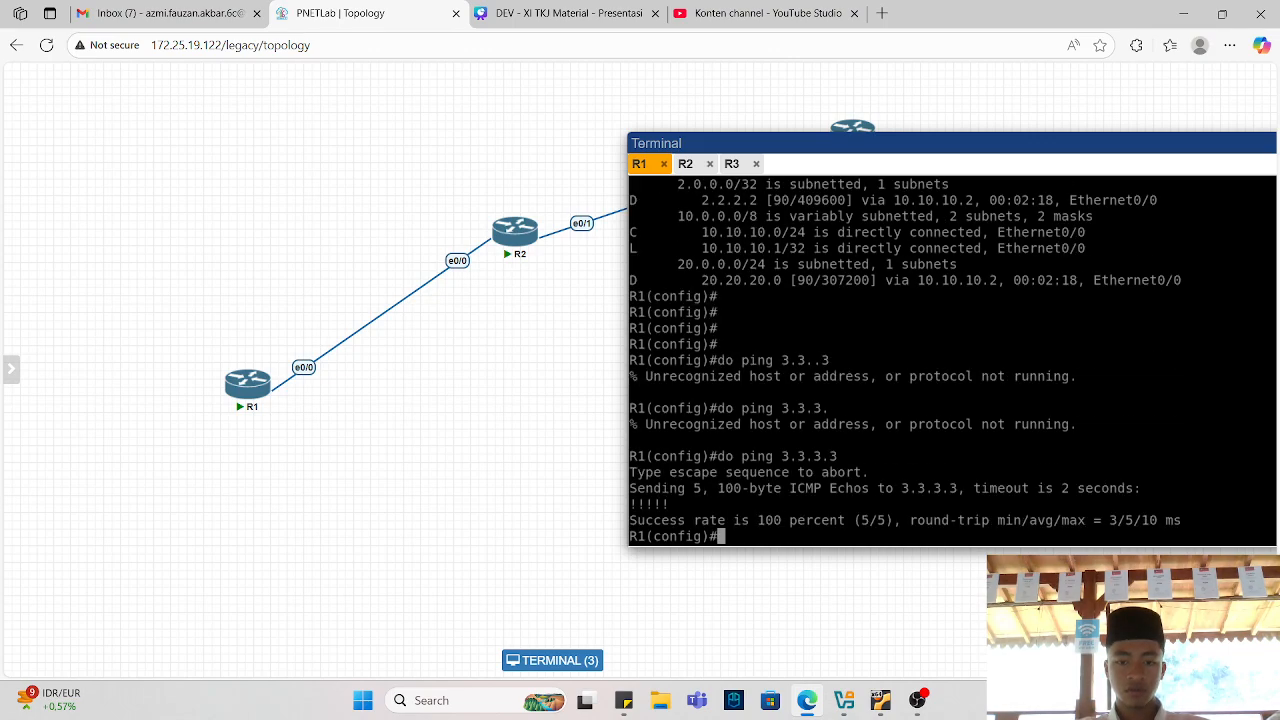
From R1, ping R3's loopback address 3.3.3.100.
text(do ping 3.3.310)
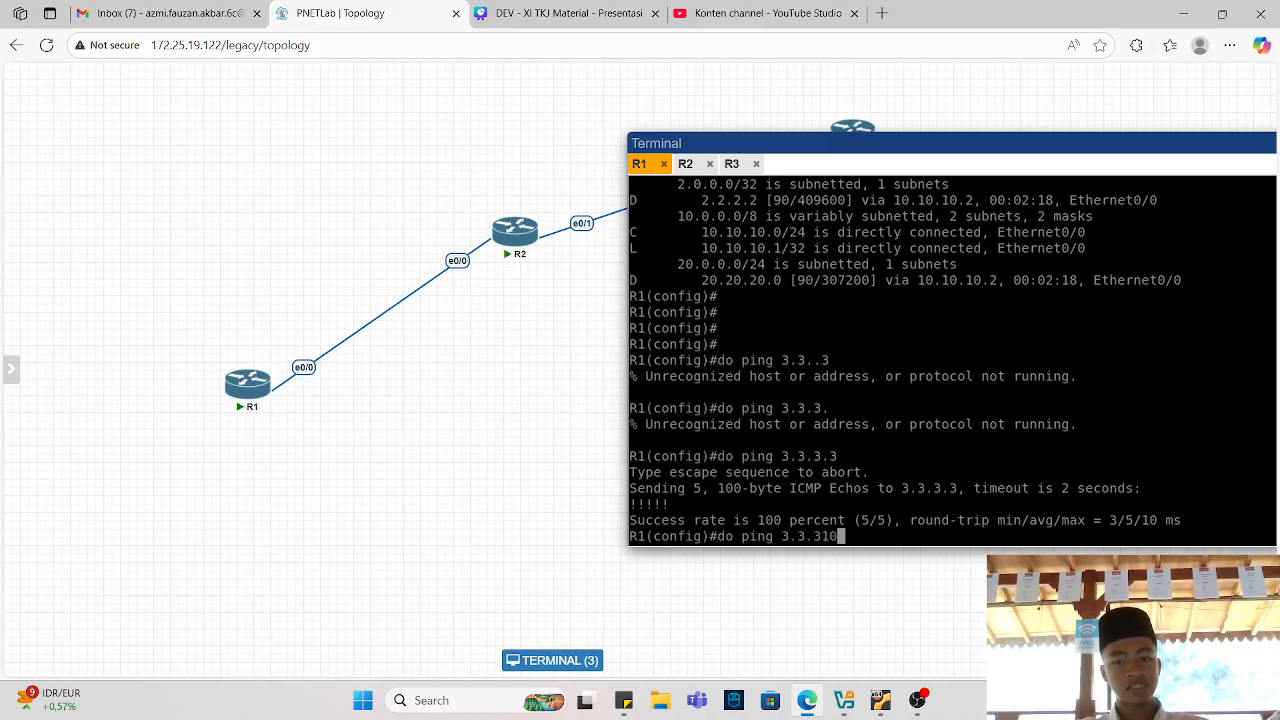
key(BackSpace)
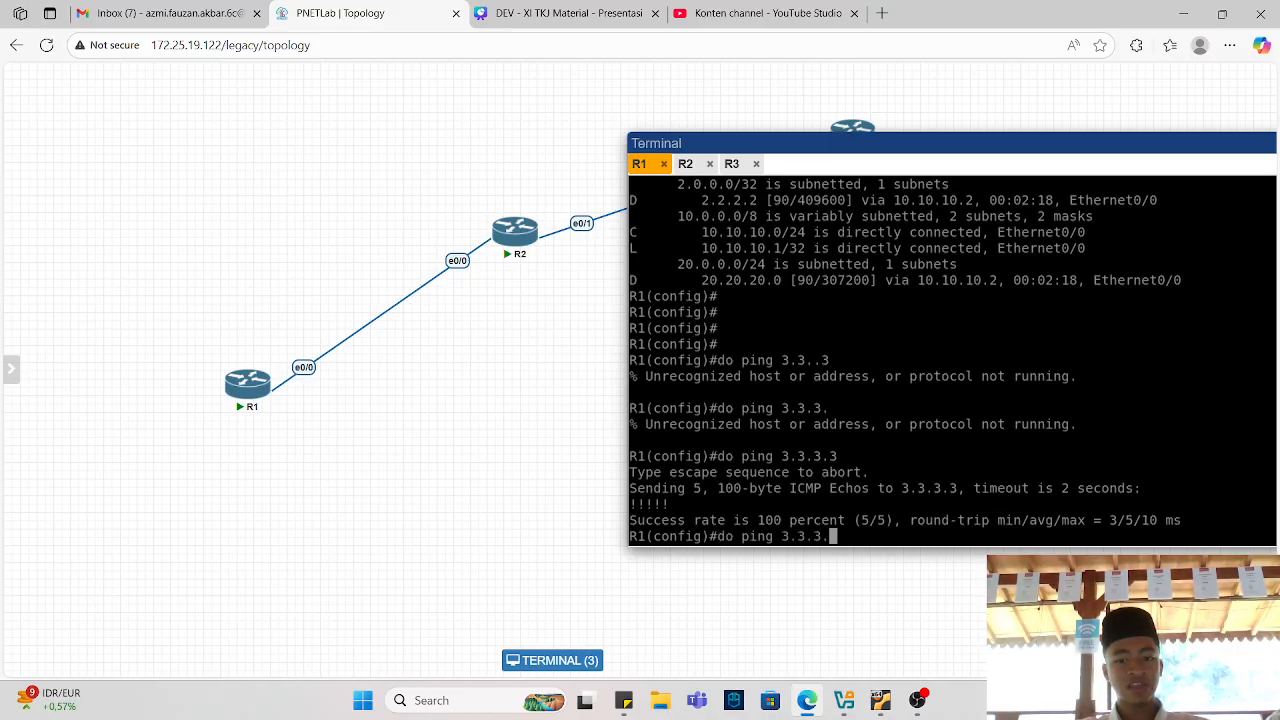
text(100)
key(Return)
key(Return)
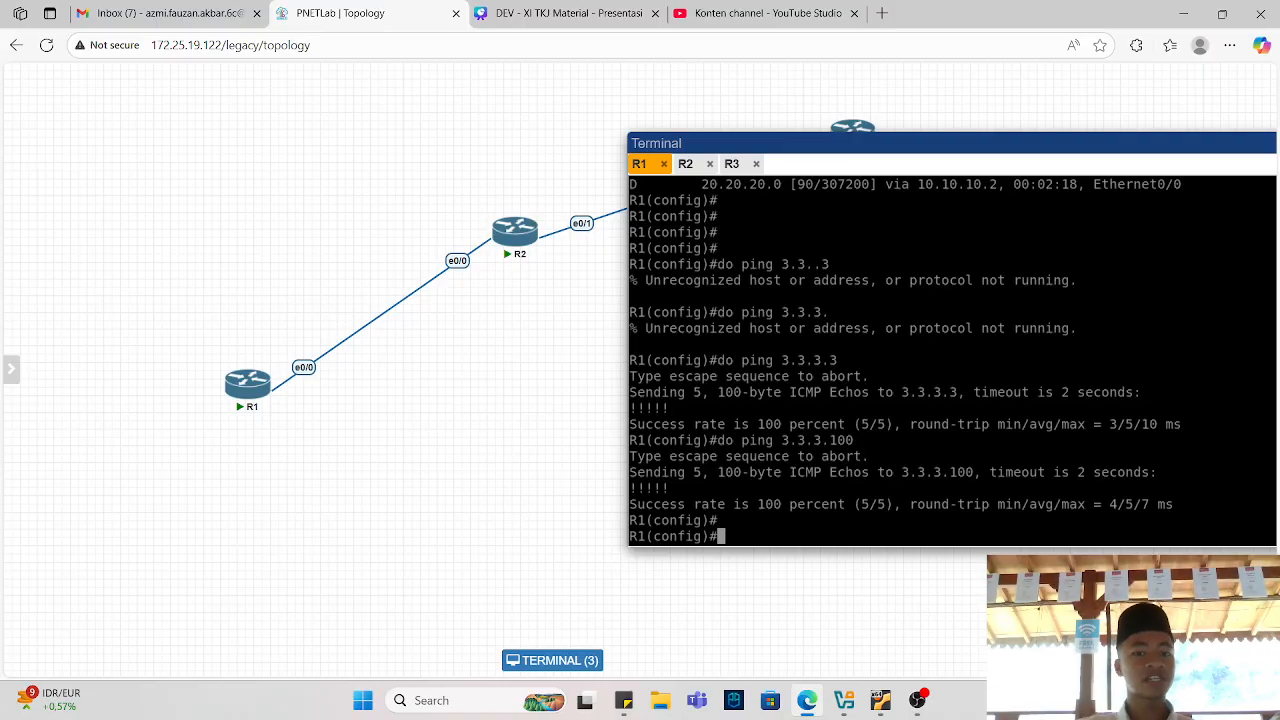
Display R1's IP routing table and highlight the EIGRP default route and its route code.
text(do sh ip route)
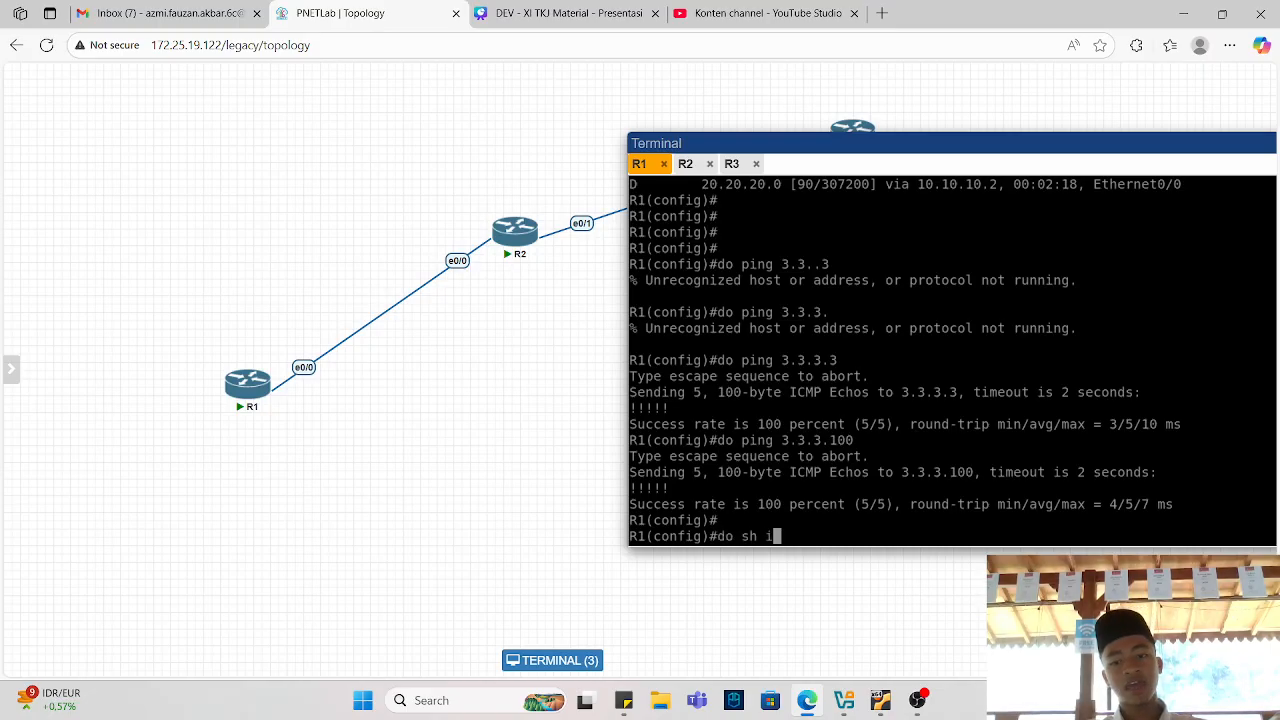
key(Return)
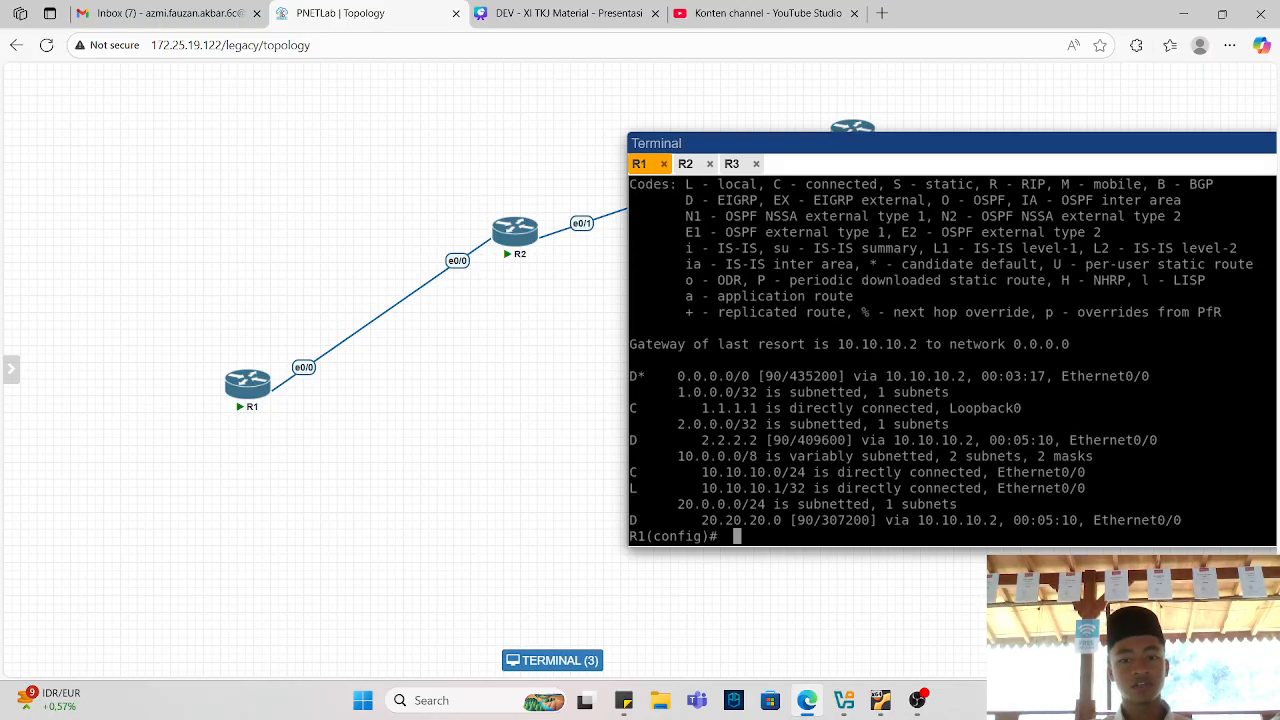
drag(680, 376, 876, 376)
click(640, 371)
double_click(640, 374)
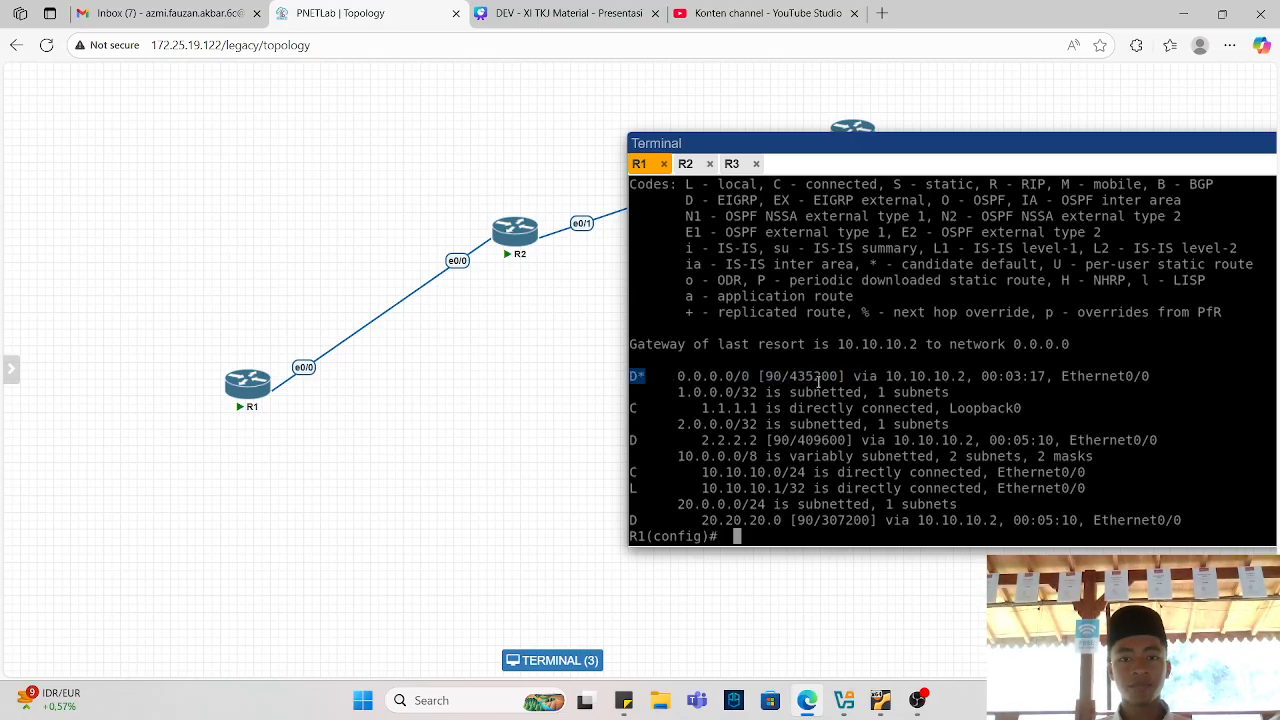
scroll(818, 380, up, 2)
click(741, 377)
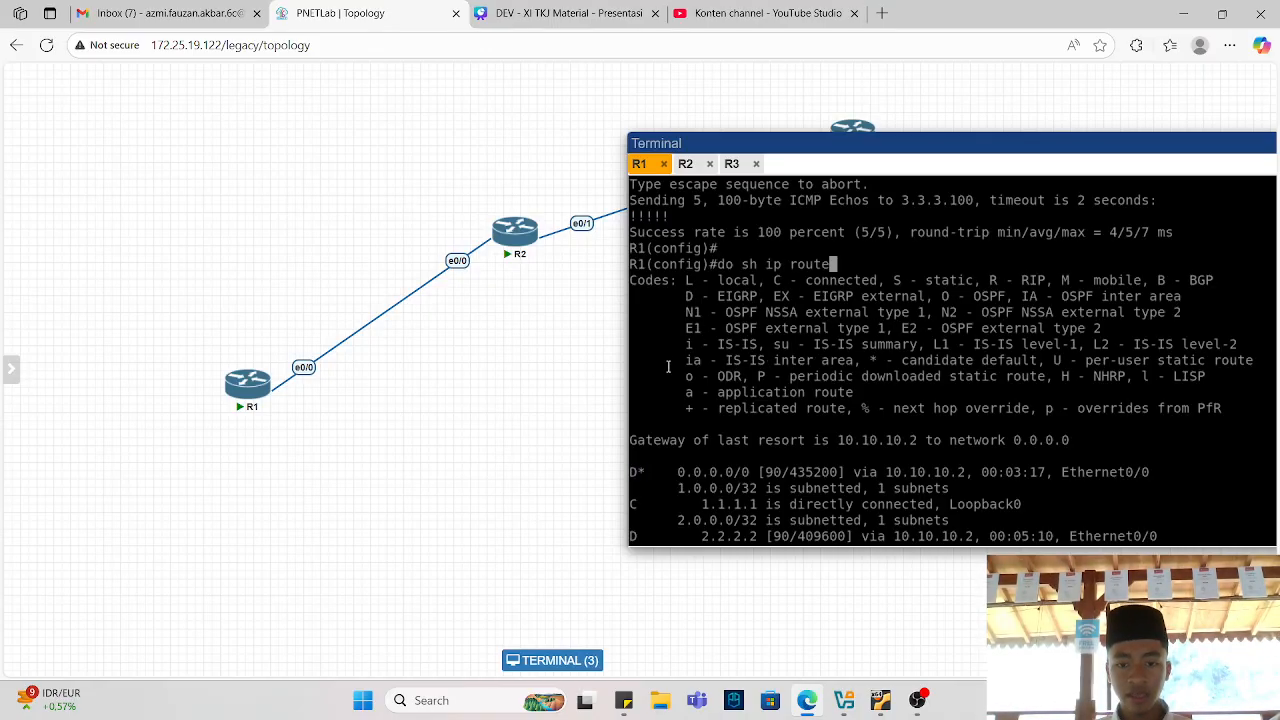
drag(680, 296, 716, 298)
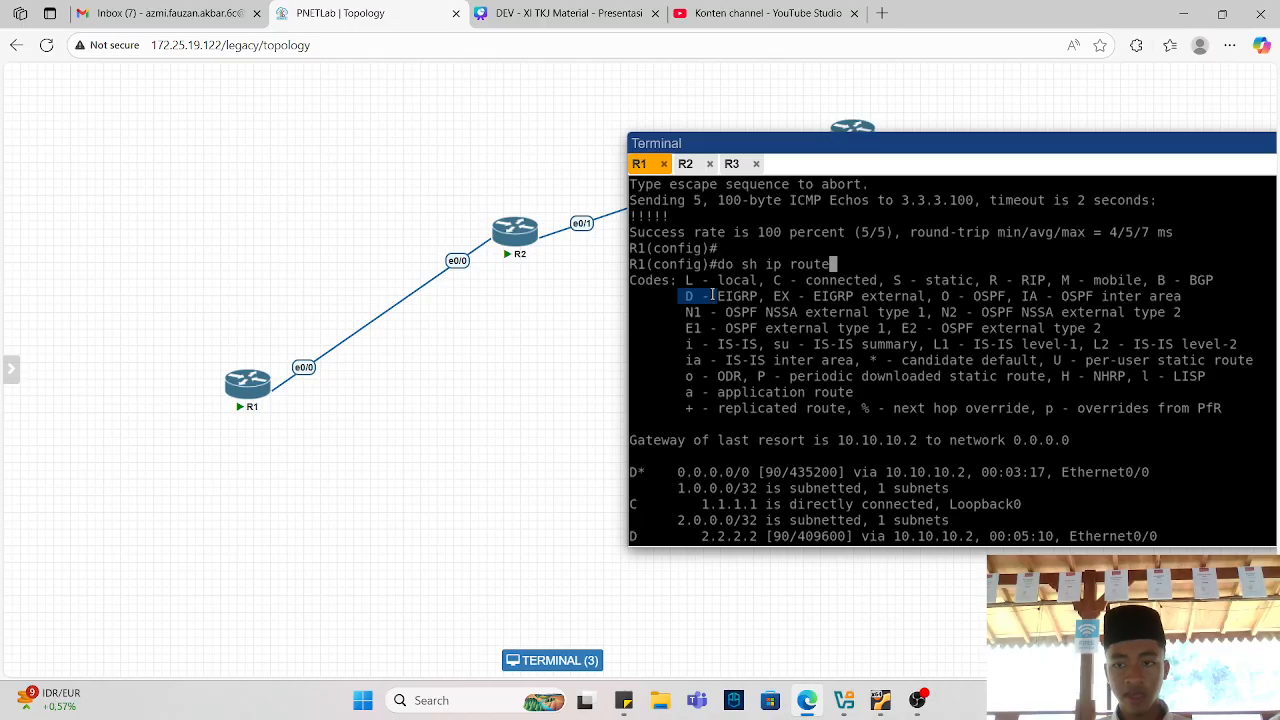
click(834, 499)
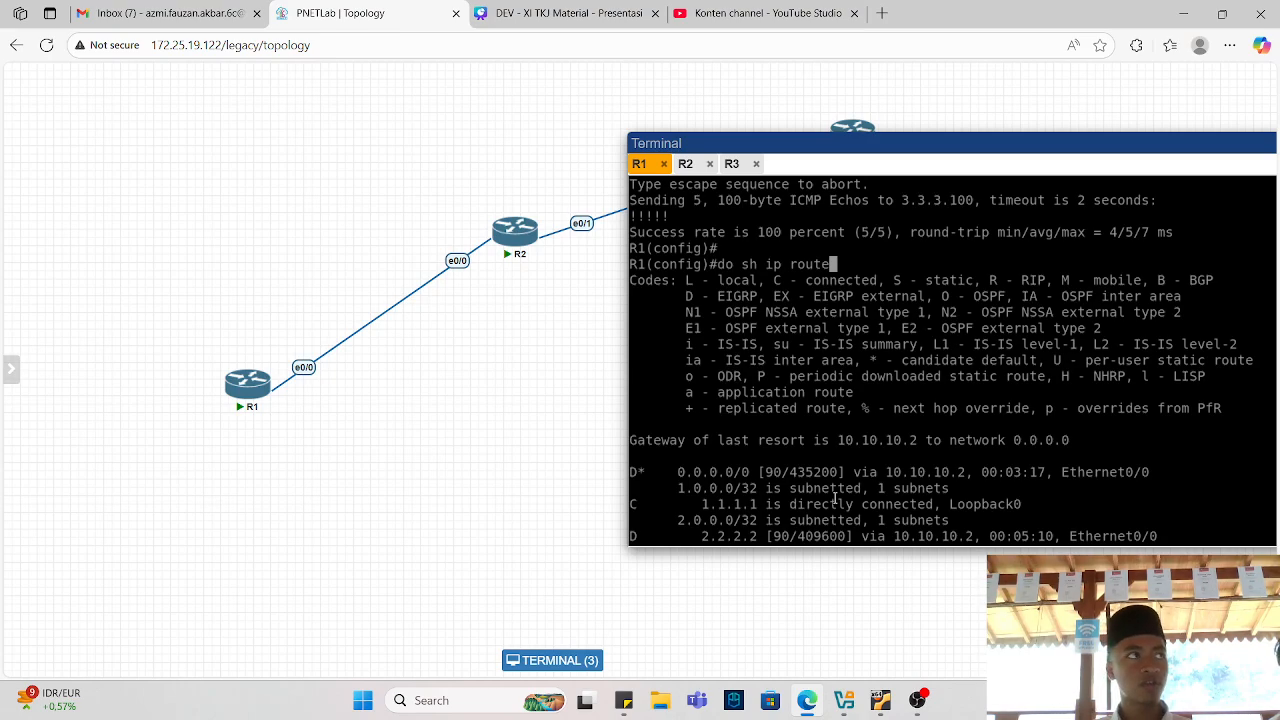
Switch to R2's console and ping R3's loopback 3.3.3.3.
click(917, 700)
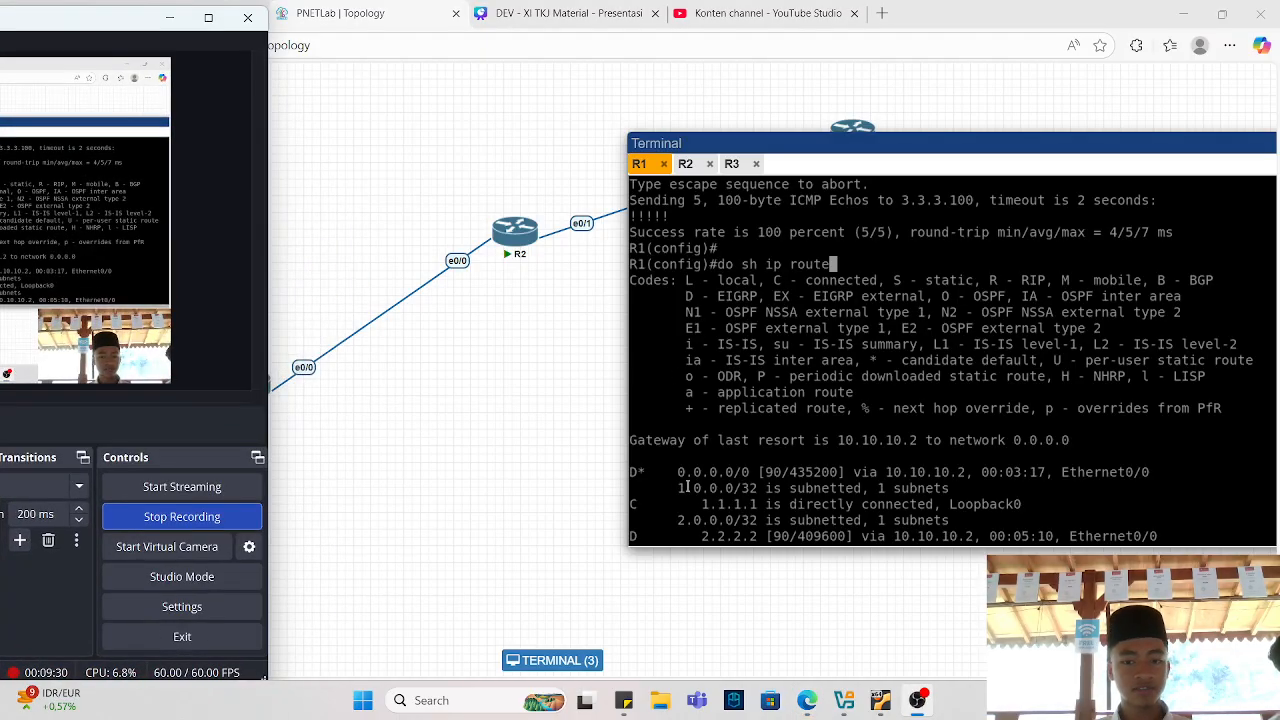
click(563, 488)
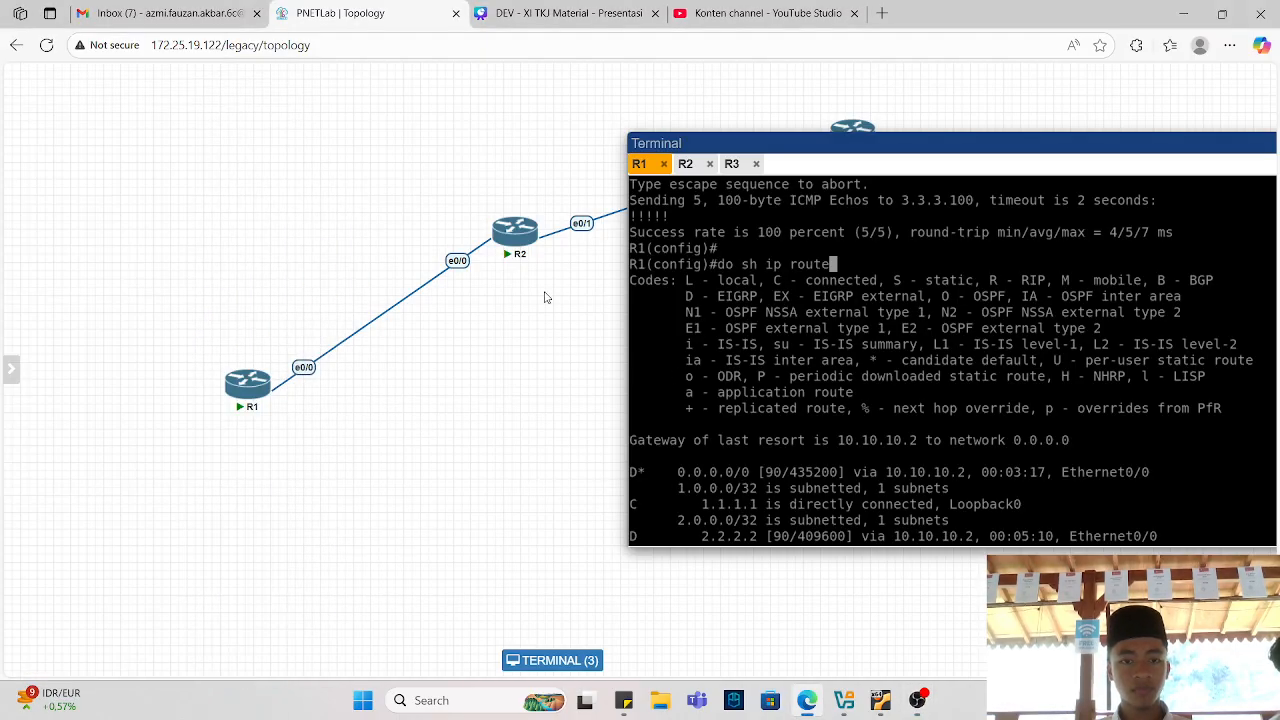
click(685, 165)
key(Return)
key(Return)
text(do p)
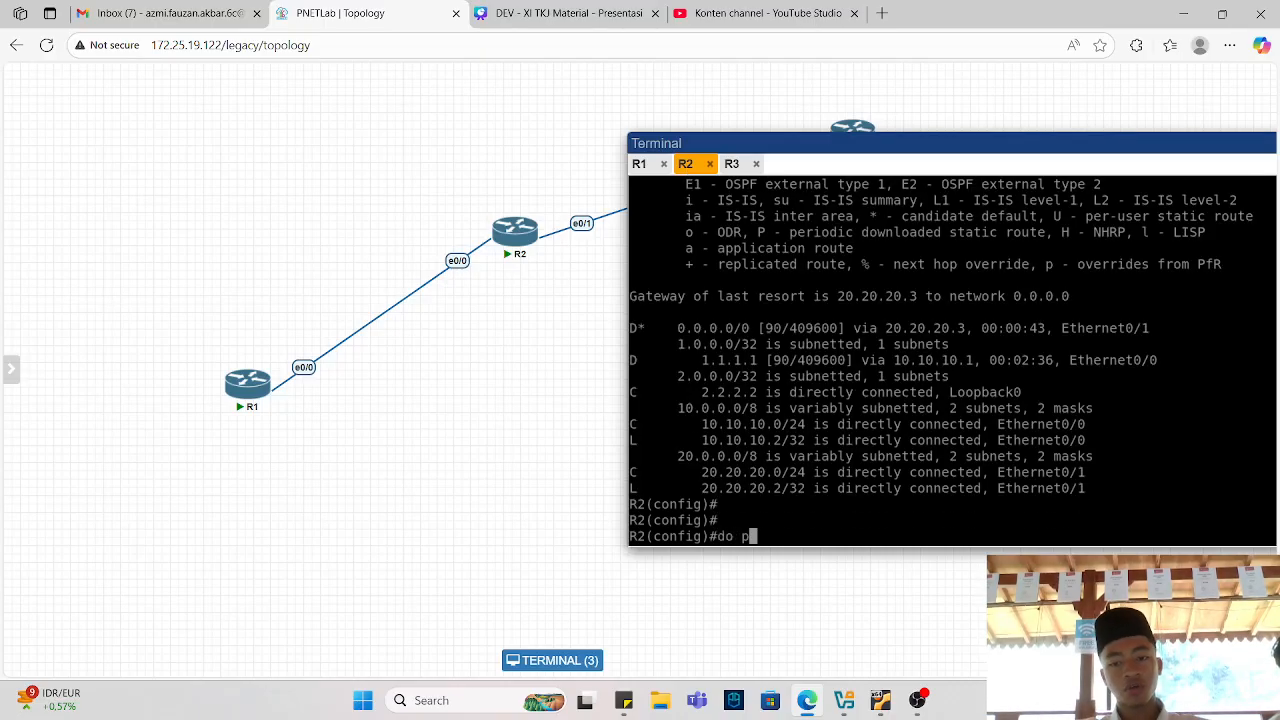
text(ing 33)
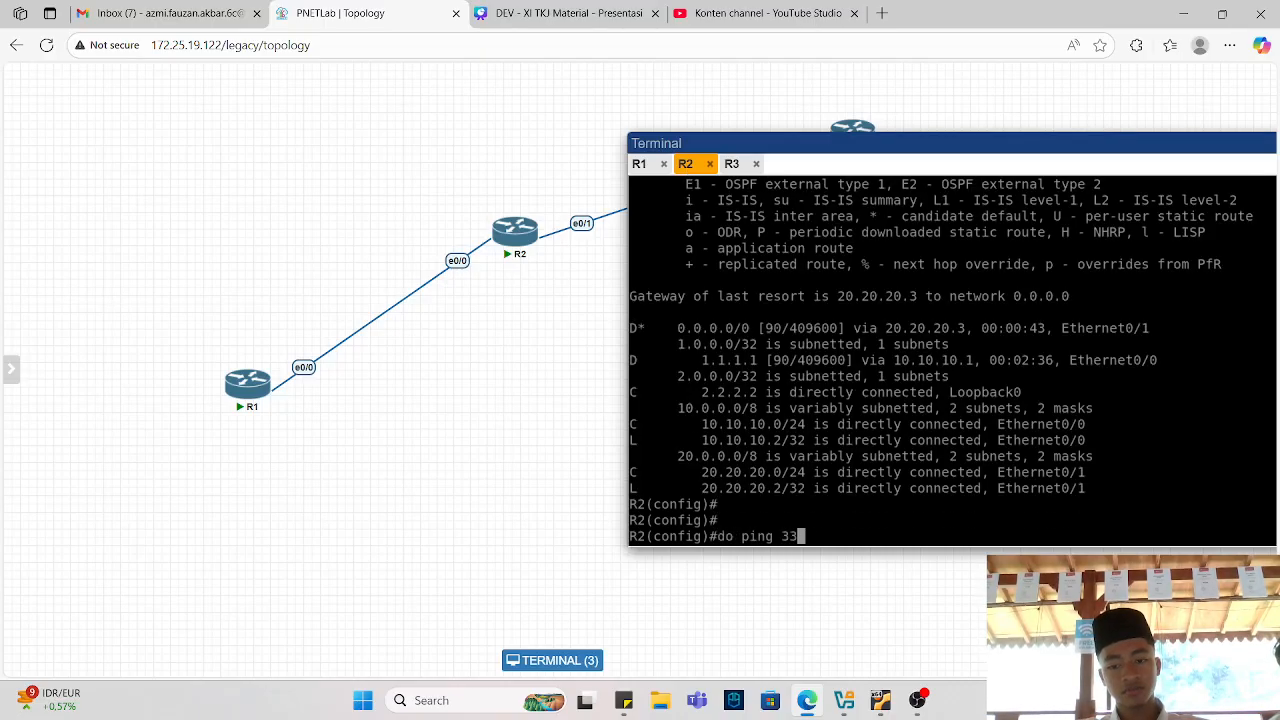
key(BackSpace)
text(.3.3.3)
key(Return)
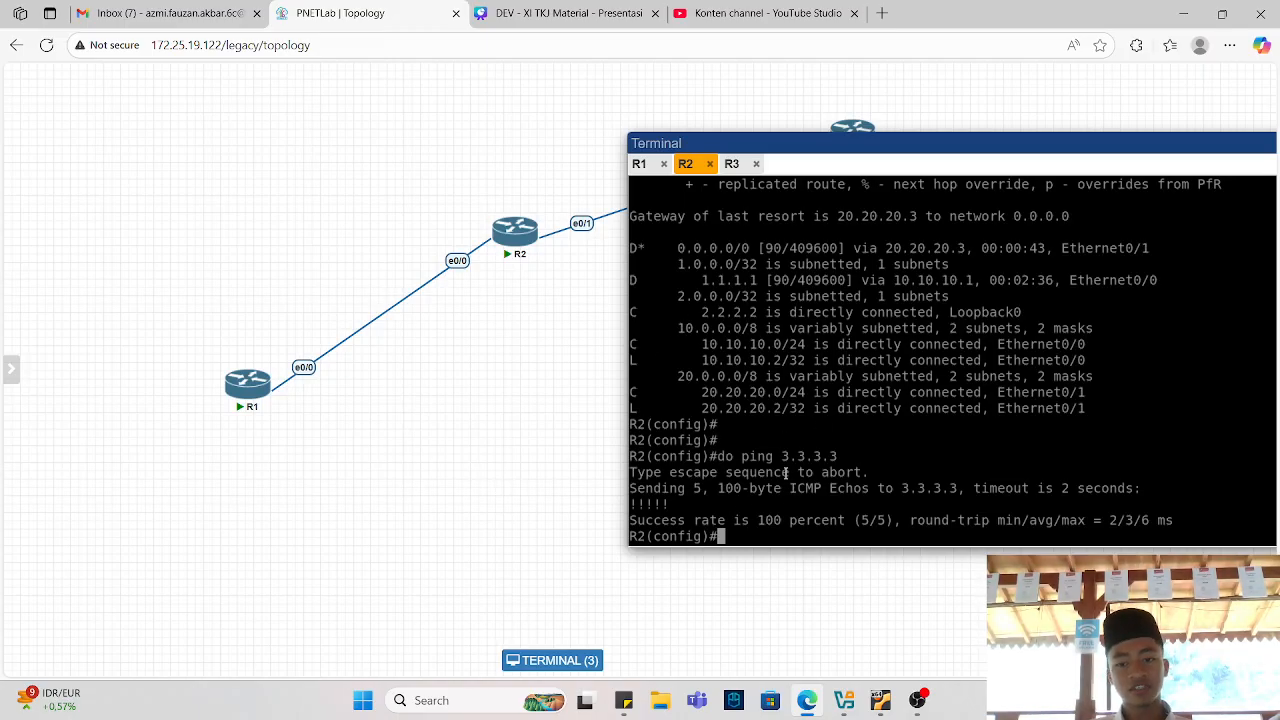
Examine the EIGRP default route in R2's routing table, scrolling back to the show ip route output.
drag(747, 227, 851, 257)
click(851, 257)
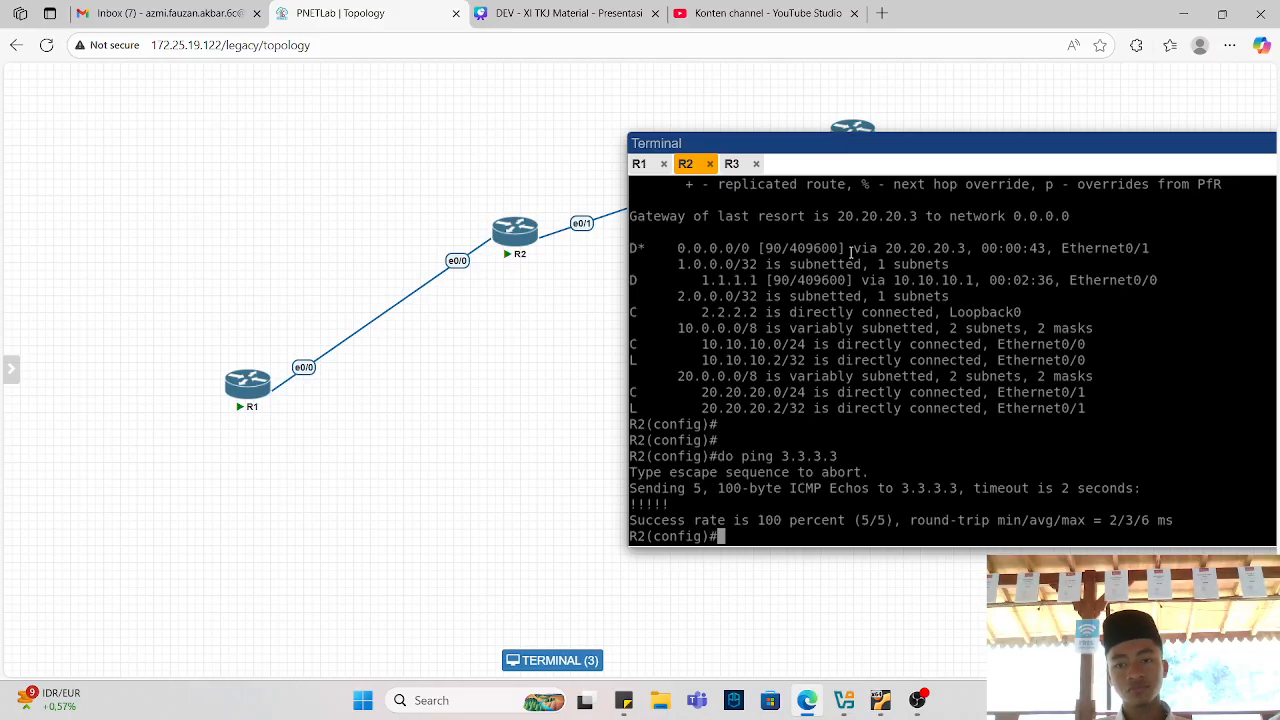
scroll(851, 252, up, 1)
scroll(851, 252, up, 2)
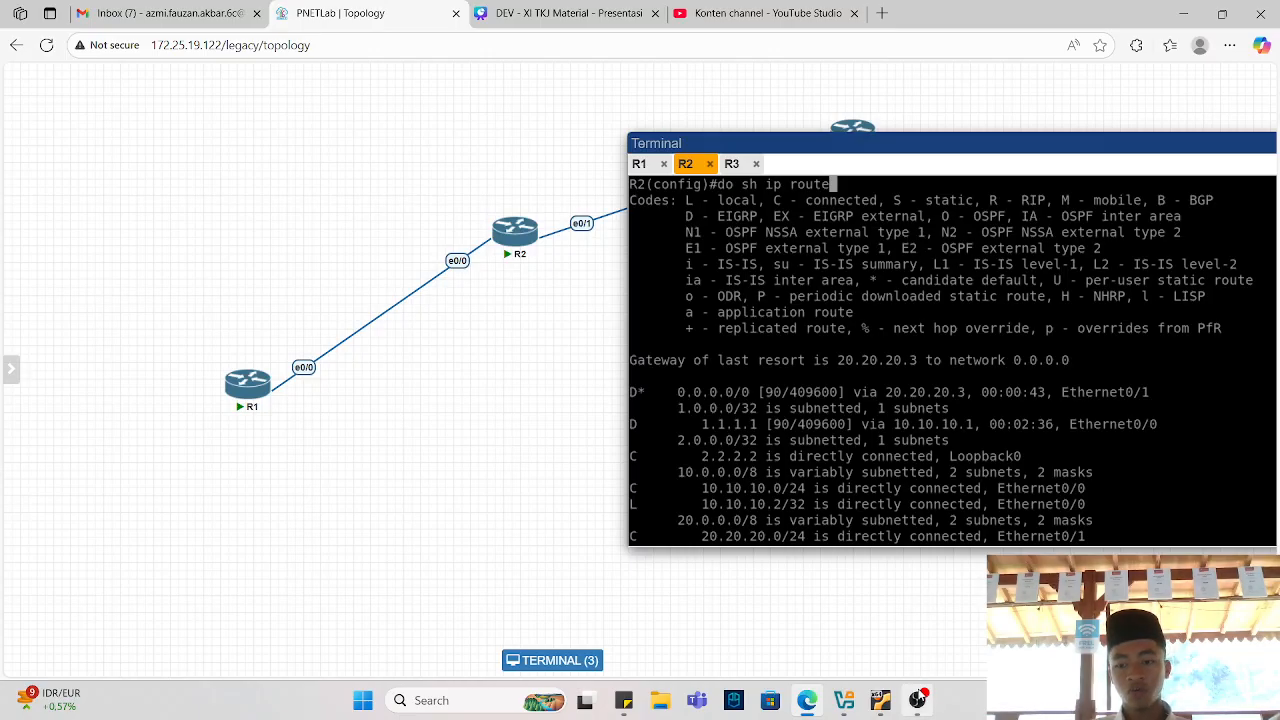
click(917, 700)
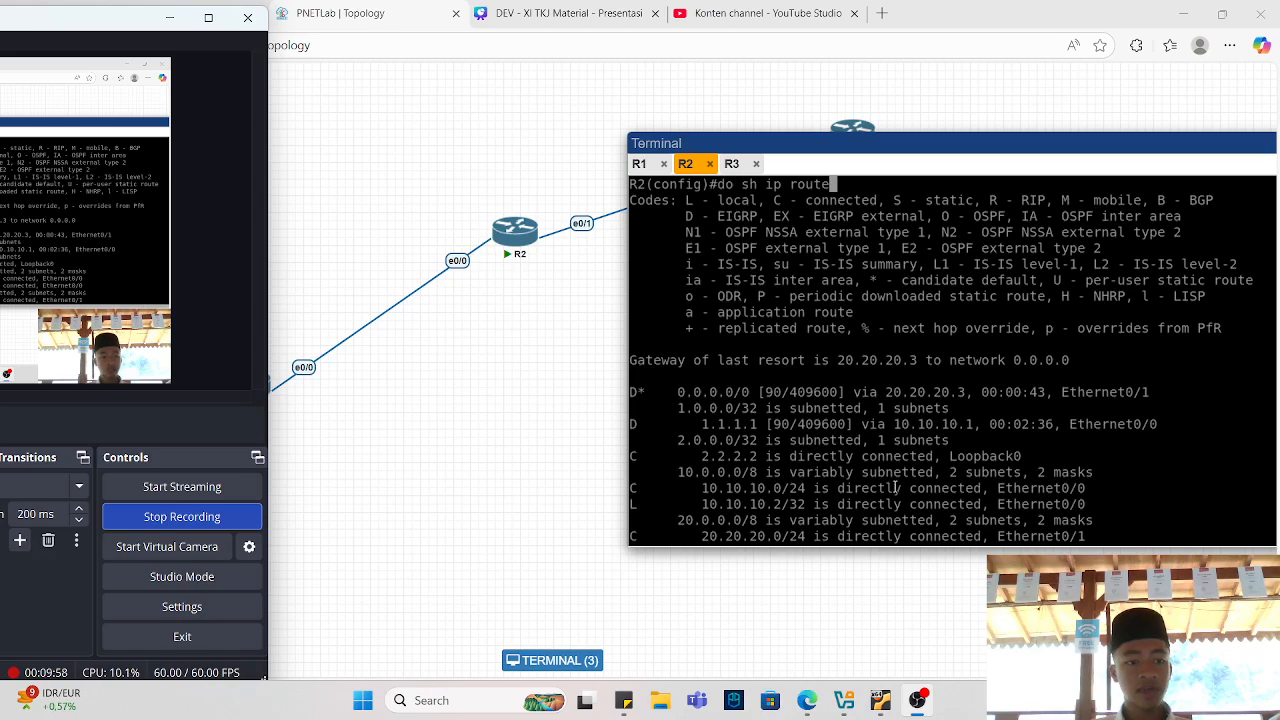